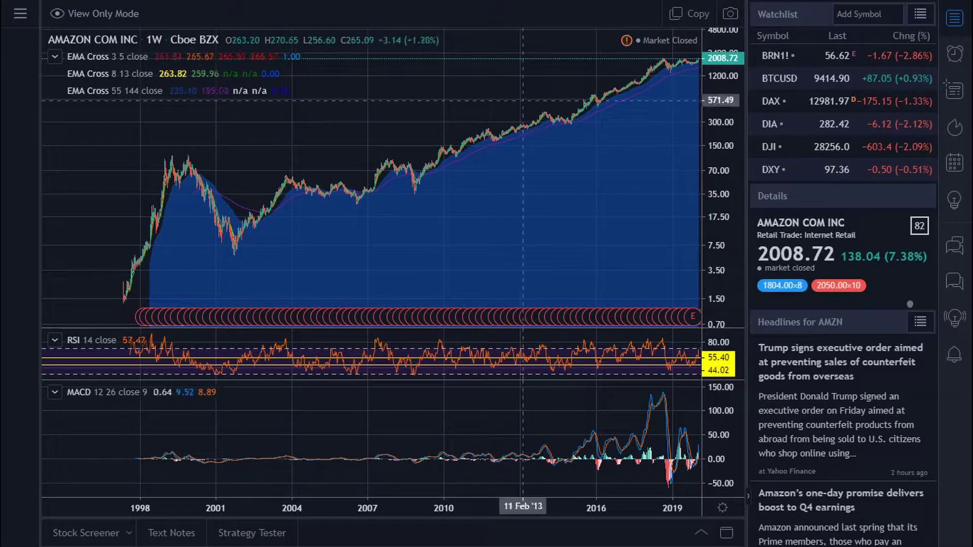
Examine Amazon's weekly price trend against the EMA crosses, narrowing from the full history to the 2016–2020 period
scroll(485, 220, "up", 3)
scroll(485, 220, "up", 3)
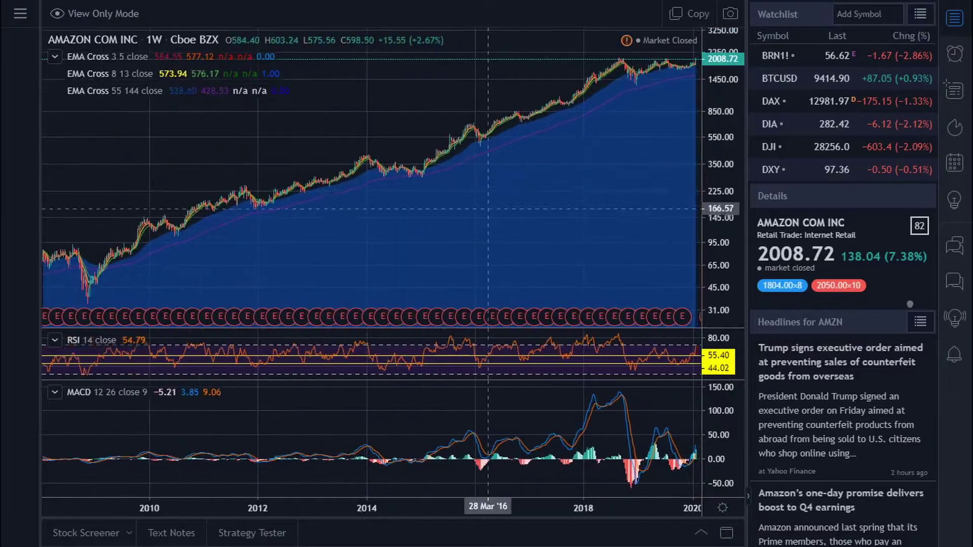
left_click_drag(424, 152, 380, 142)
scroll(423, 124, "up", 5)
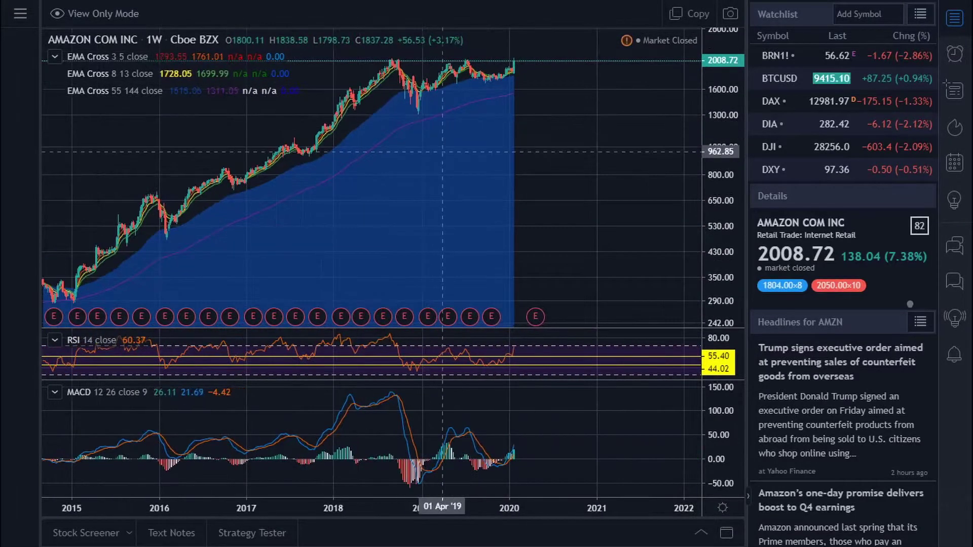
left_click_drag(500, 152, 652, 153)
left_click_drag(467, 222, 492, 237)
scroll(593, 221, "up", 3)
scroll(492, 237, "up", 2)
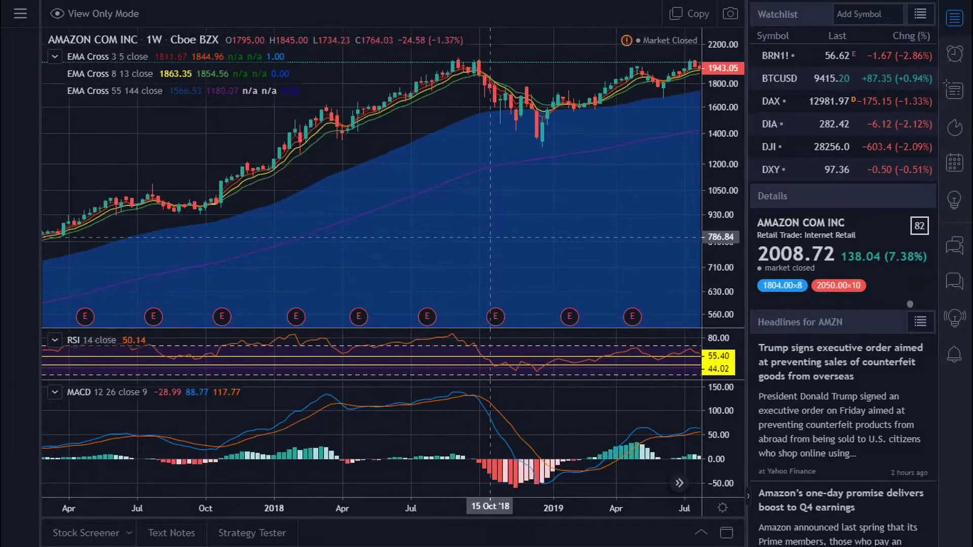
scroll(544, 250, "down", 2)
scroll(544, 250, "down", 1)
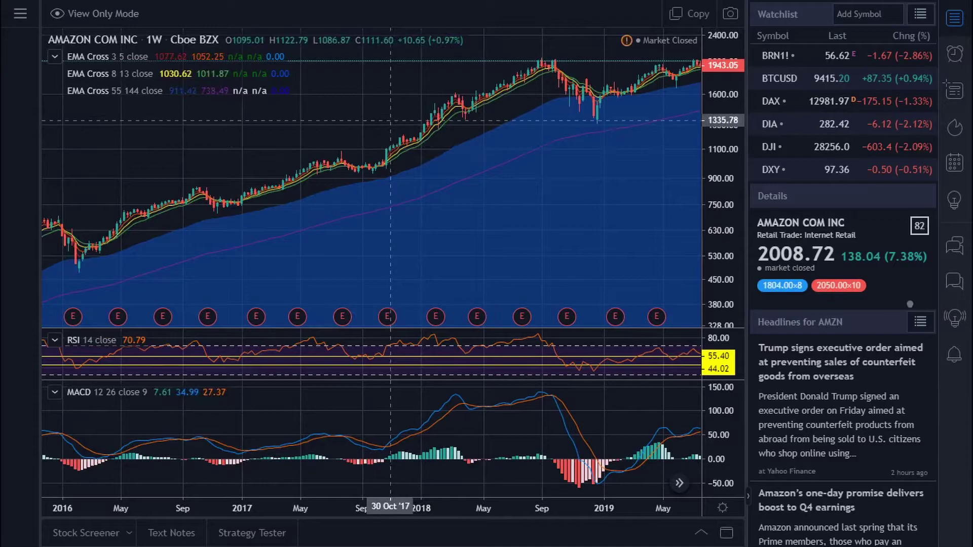
left_click_drag(393, 238, 484, 212)
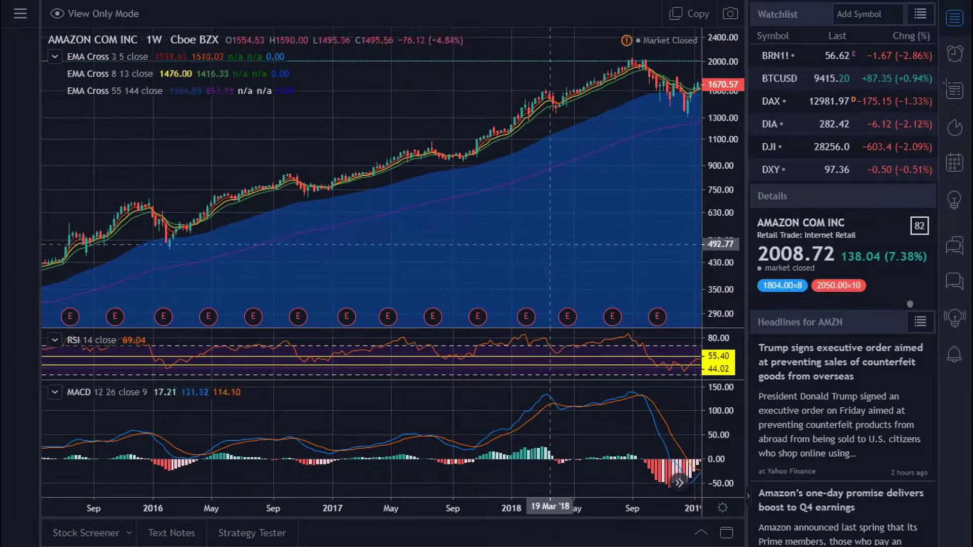
left_click_drag(629, 203, 398, 213)
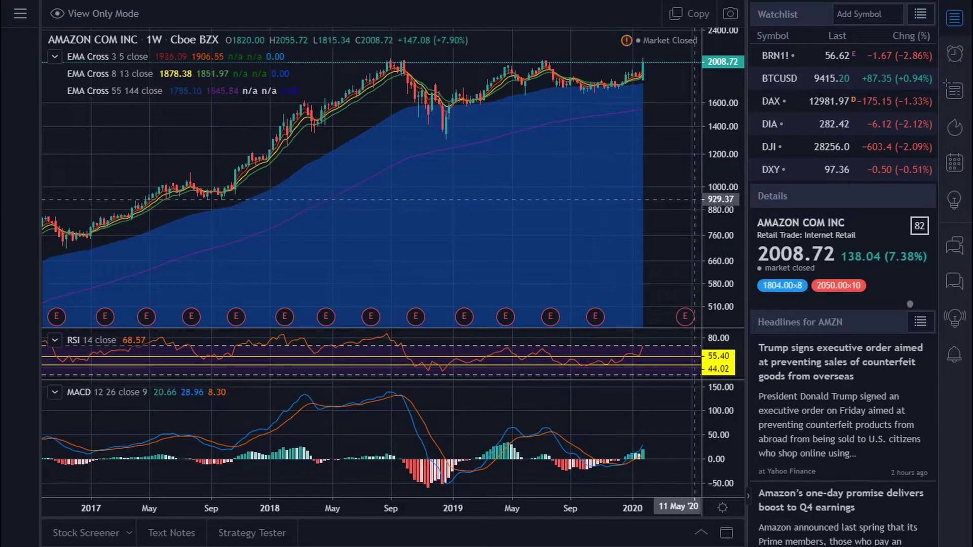
Examine the latest weekly Amazon candles around January 2020 together with the EMAs, RSI and MACD, compared with 2018 and 2019
scroll(659, 116, "up", 3)
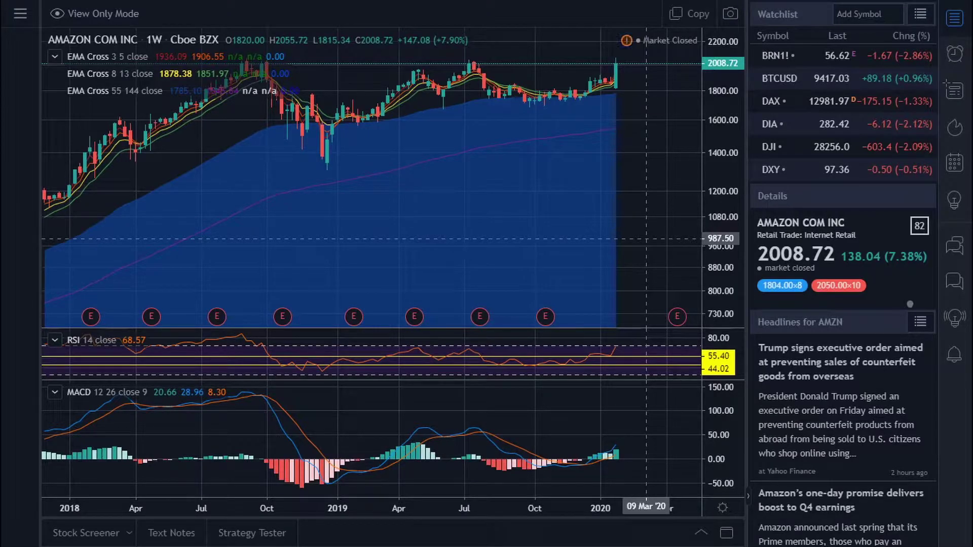
scroll(646, 238, "up", 3)
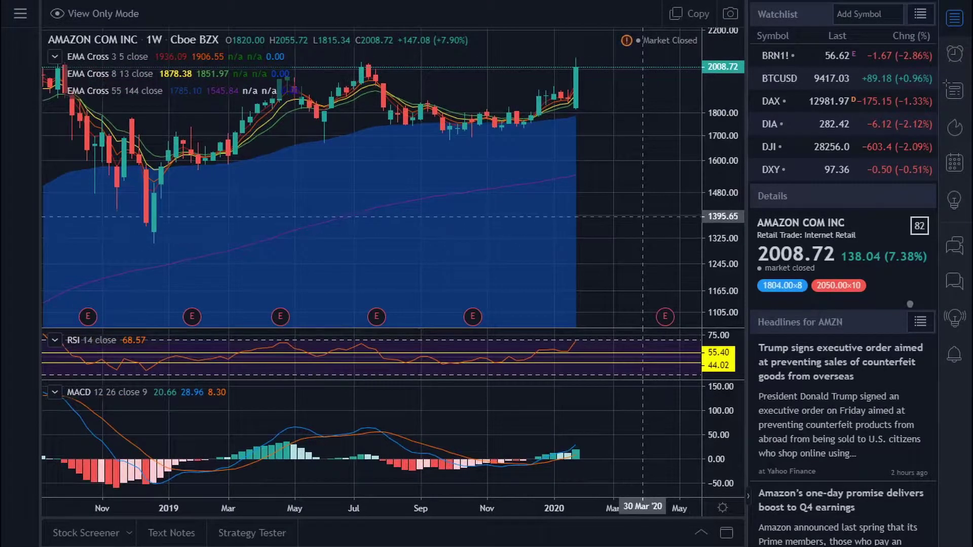
left_click_drag(607, 199, 659, 193)
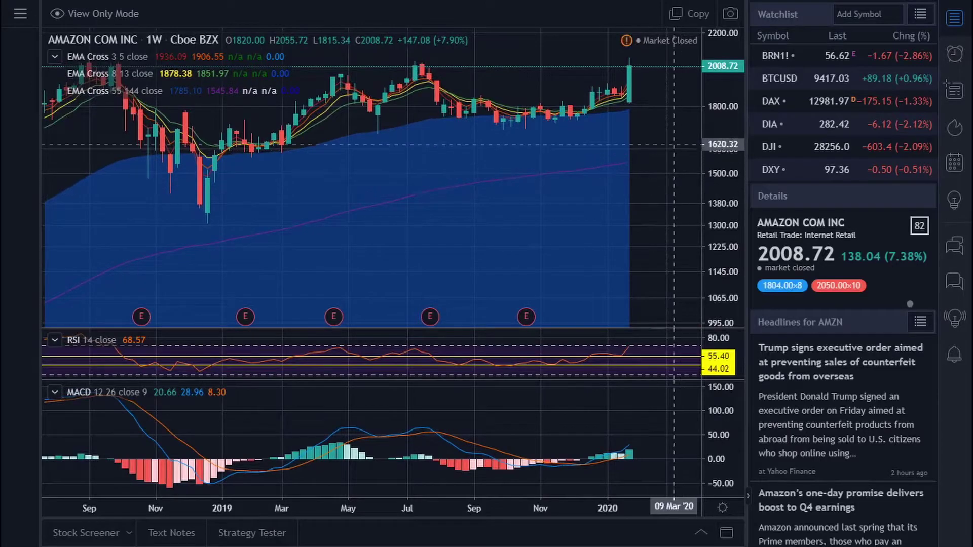
left_click_drag(653, 140, 674, 142)
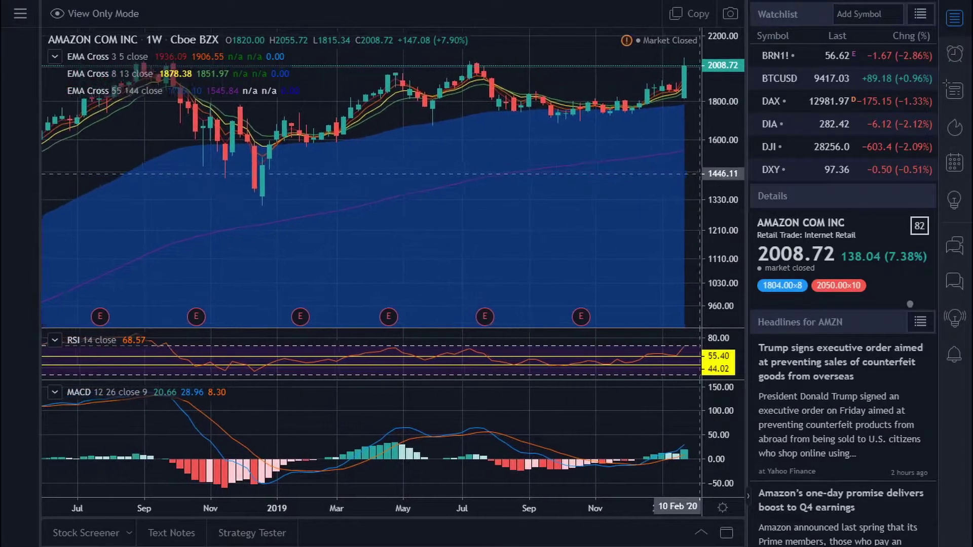
mouse_move(467, 142)
left_mouse_down()
mouse_move(659, 140)
mouse_move(451, 136)
left_mouse_up()
scroll(542, 203, "down", 3)
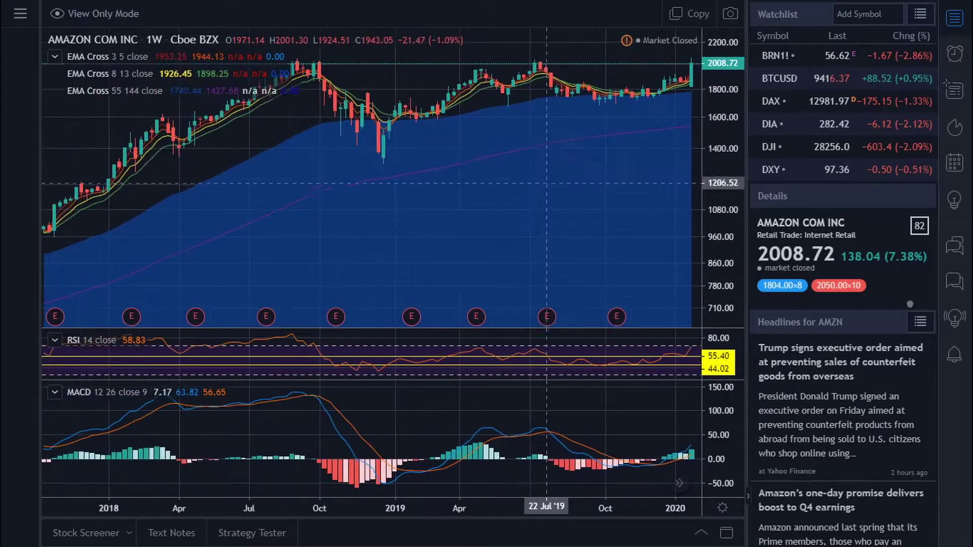
left_click_drag(568, 203, 542, 203)
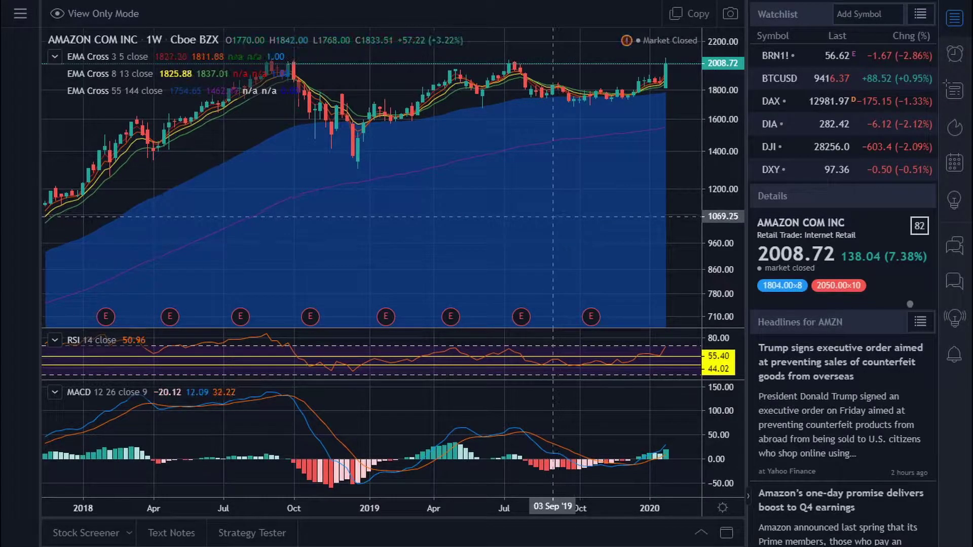
scroll(548, 213, "down", 3)
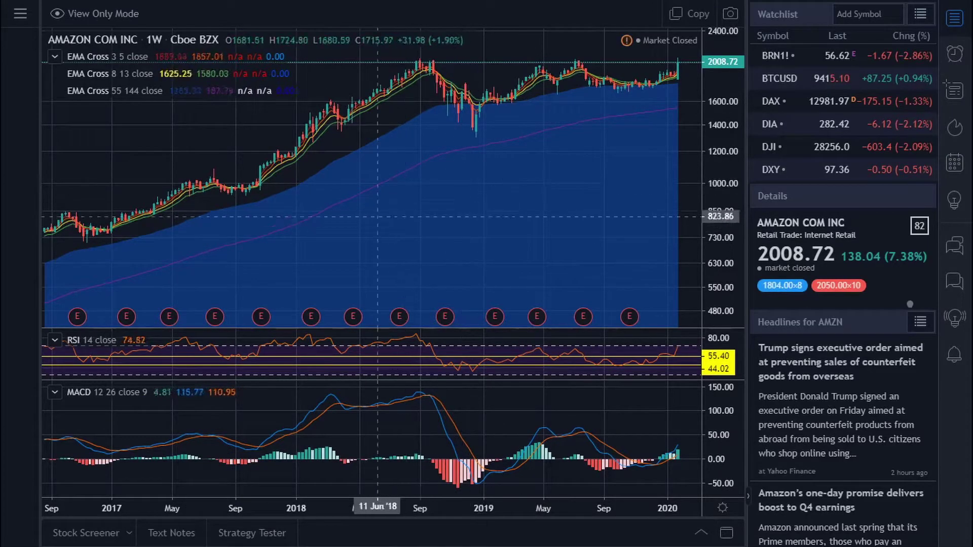
Examine Amazon's 2018 weekly advance and autumn 2018 pullback against the short EMAs and the 55/144 EMA cross
left_click_drag(275, 134, 346, 138)
scroll(347, 139, "up", 3)
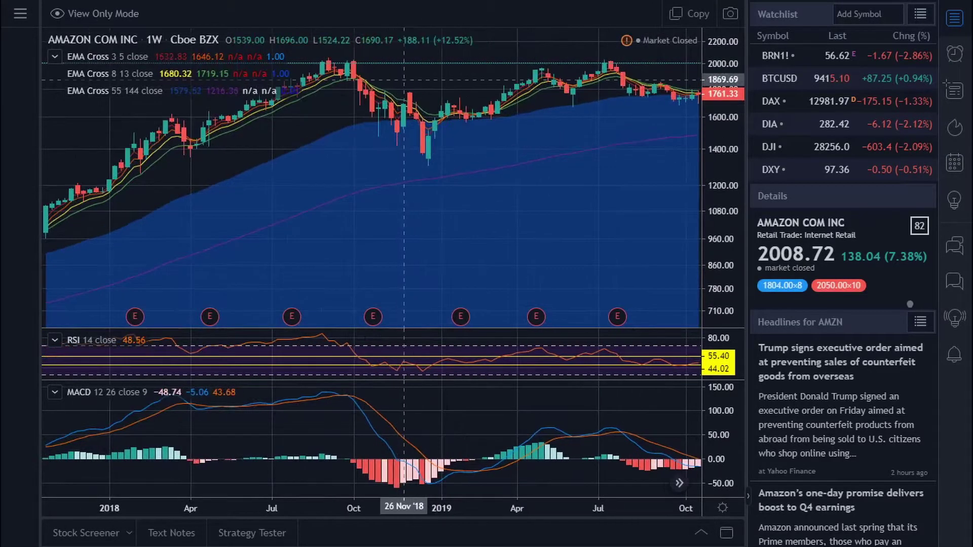
left_click_drag(413, 137, 586, 117)
scroll(580, 103, "up", 2)
scroll(598, 115, "down", 2)
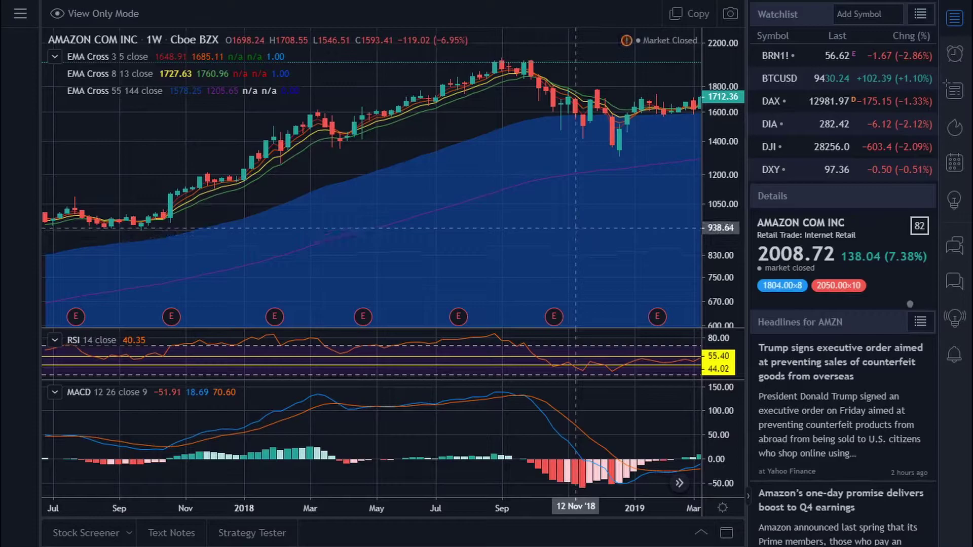
scroll(576, 220, "up", 2)
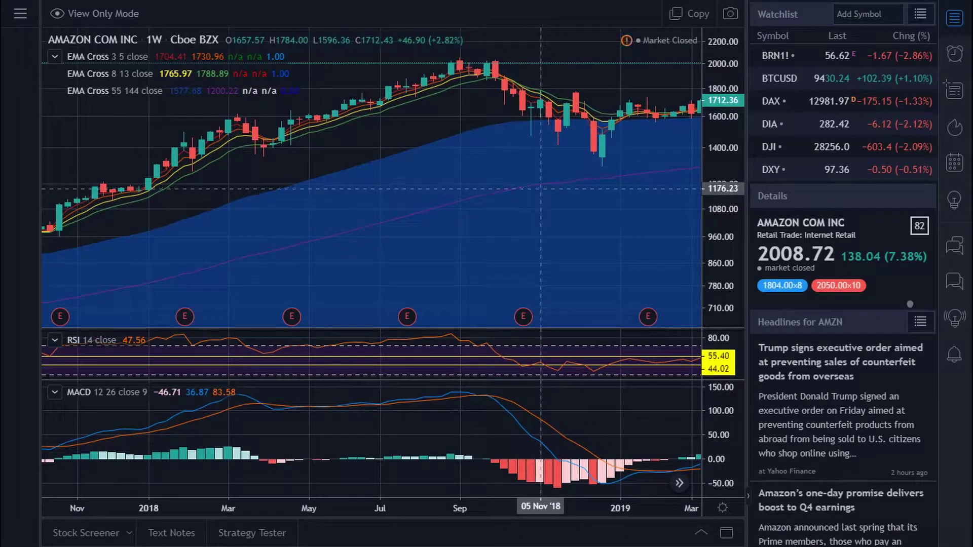
scroll(537, 92, "up", 2)
left_click_drag(347, 126, 630, 152)
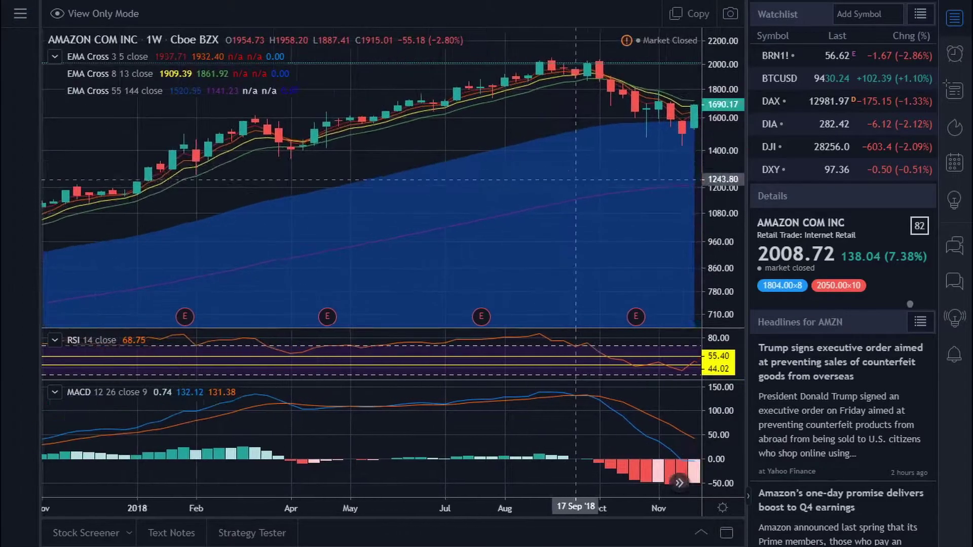
scroll(630, 153, "up", 4)
scroll(461, 178, "down", 4)
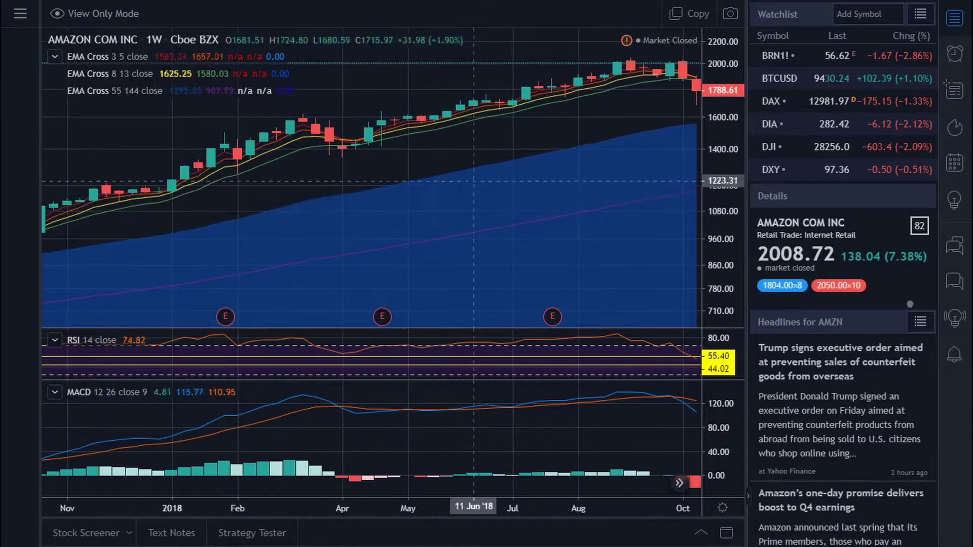
Examine the December 2018 low and the weekly price action through 2019, comparing candles with the EMAs, RSI and MACD
left_click_drag(606, 162, 218, 195)
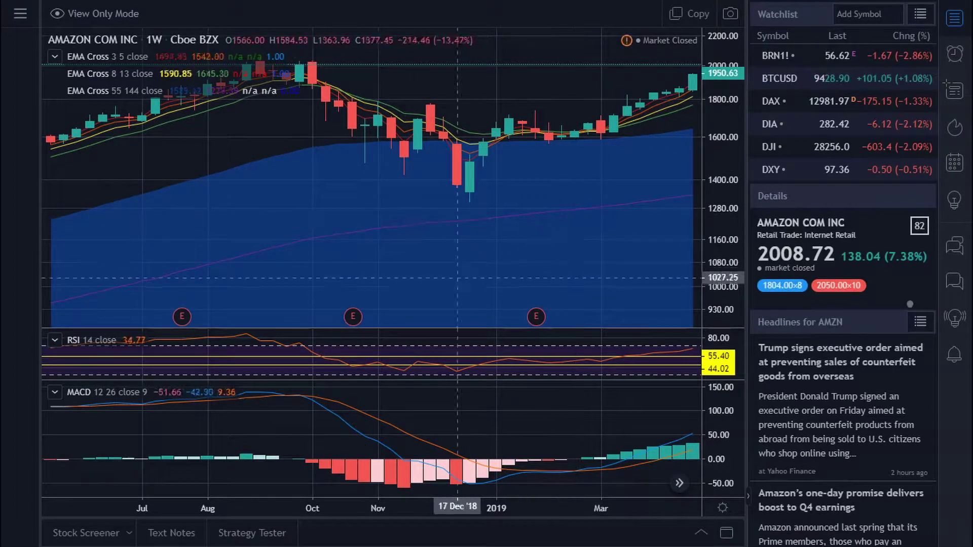
scroll(431, 241, "down", 3)
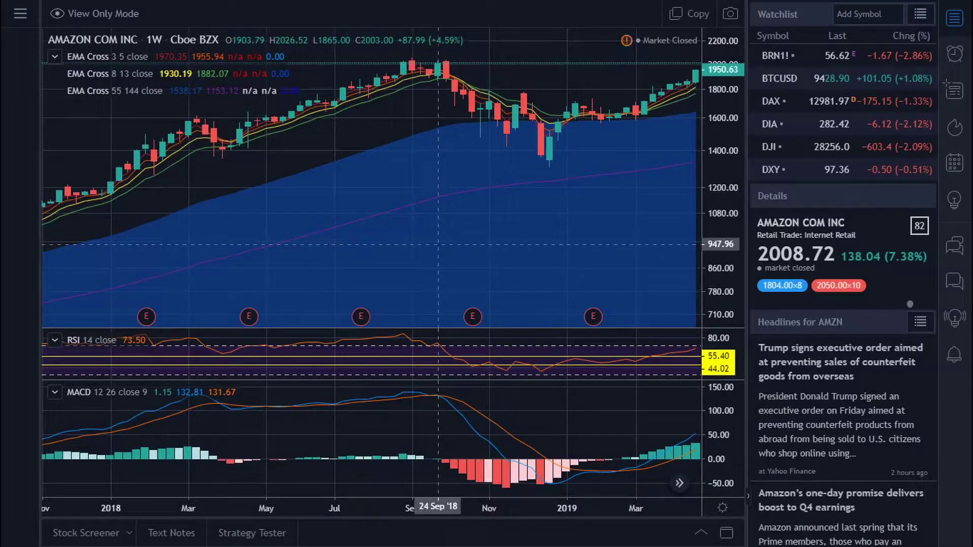
left_click_drag(569, 255, 517, 264)
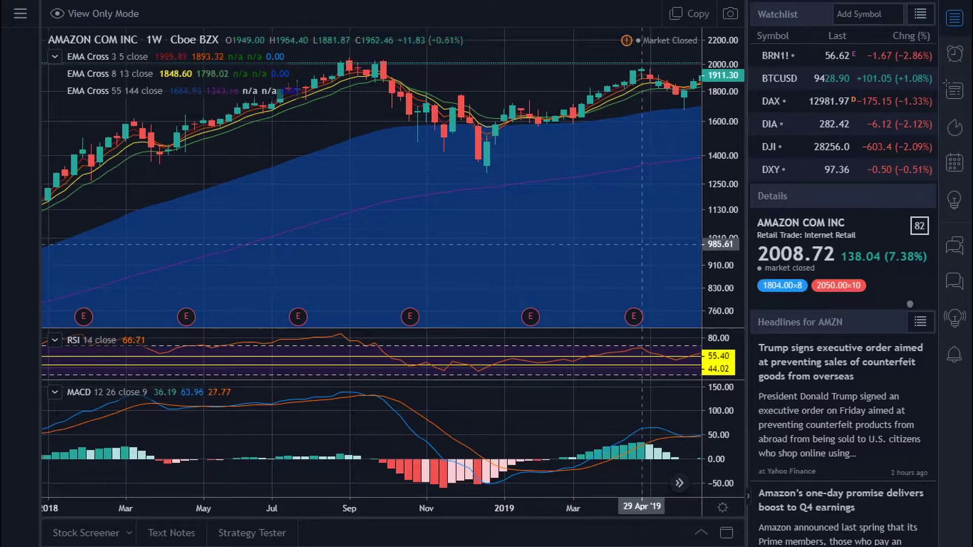
scroll(634, 268, "right", 3)
scroll(631, 243, "up", 3)
scroll(631, 238, "right", 5)
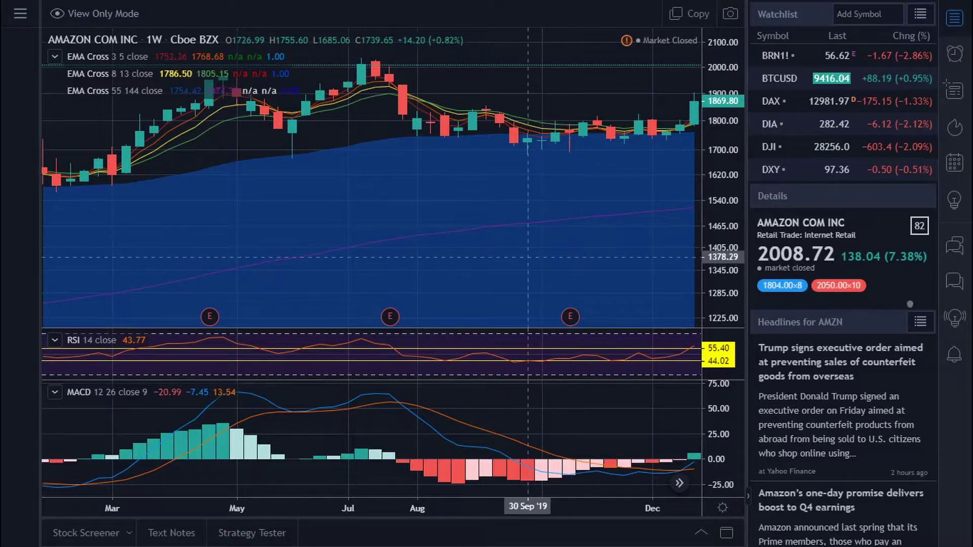
left_click_drag(500, 258, 629, 261)
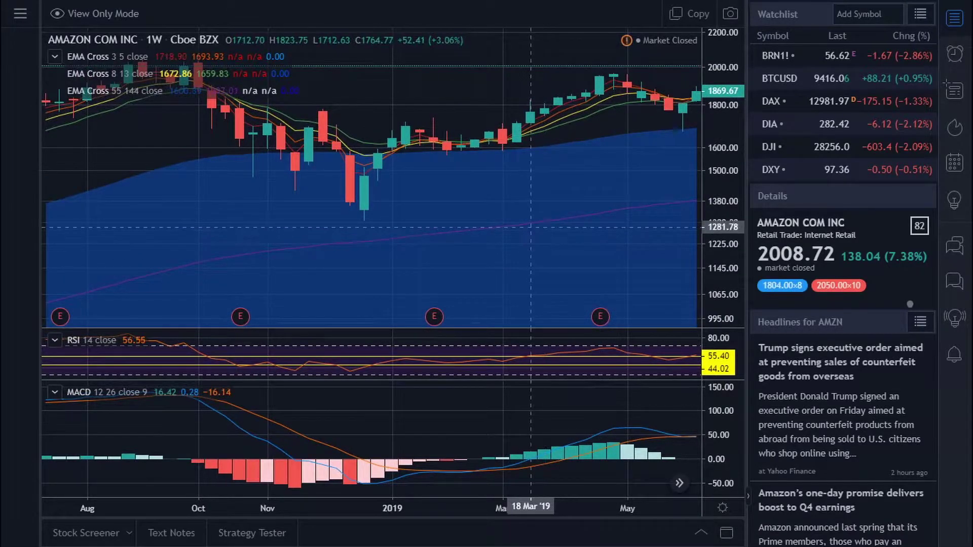
scroll(546, 241, "down", 2)
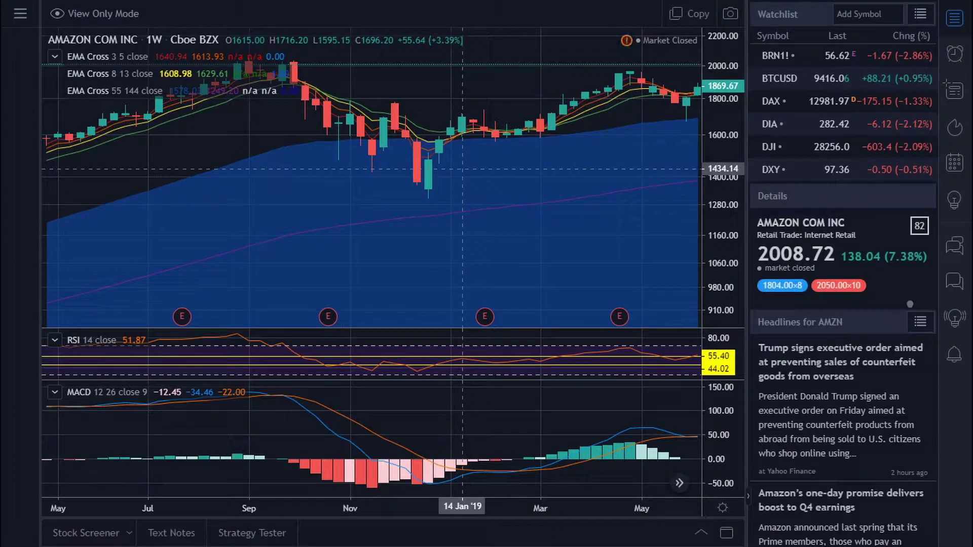
scroll(462, 169, "down", 3)
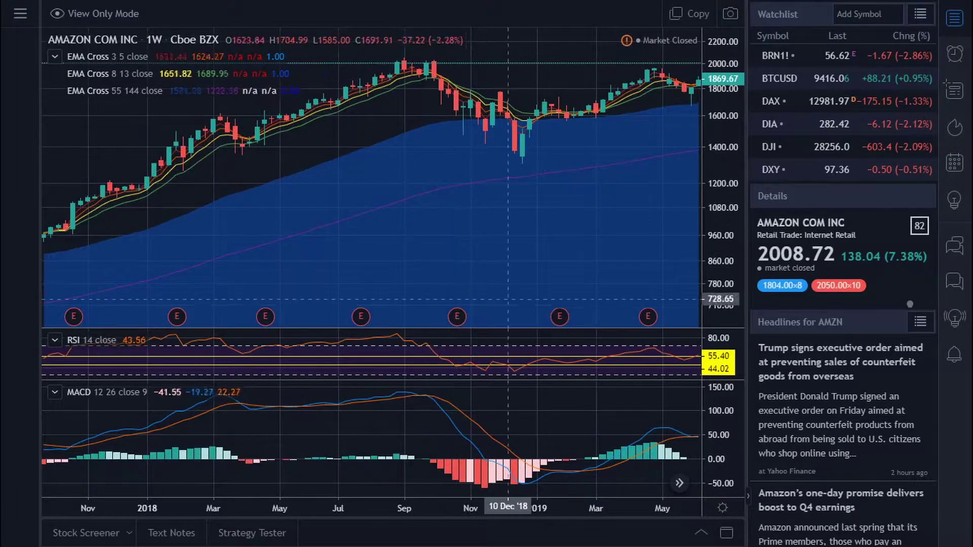
Inspect the October to December 2018 weekly candles closely, and the March to July 2018 candles, against the EMA lines
scroll(453, 203, "up", 4)
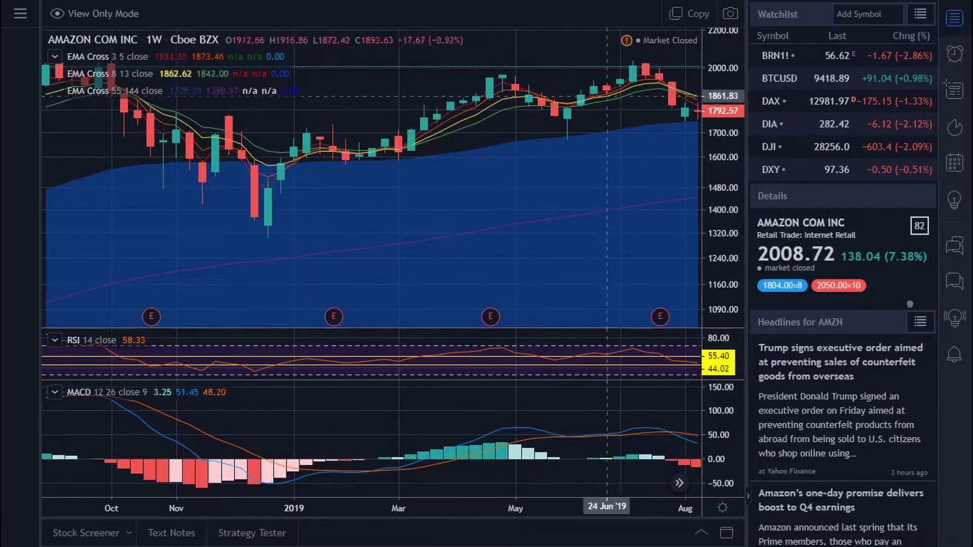
left_click_drag(239, 240, 626, 221)
scroll(446, 228, "up", 2)
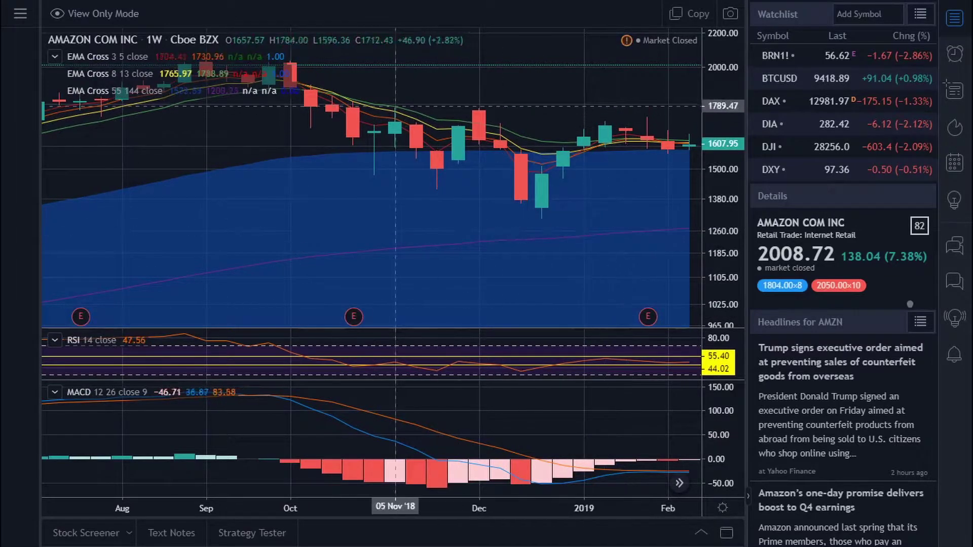
scroll(436, 152, "down", 2)
left_click_drag(445, 147, 536, 146)
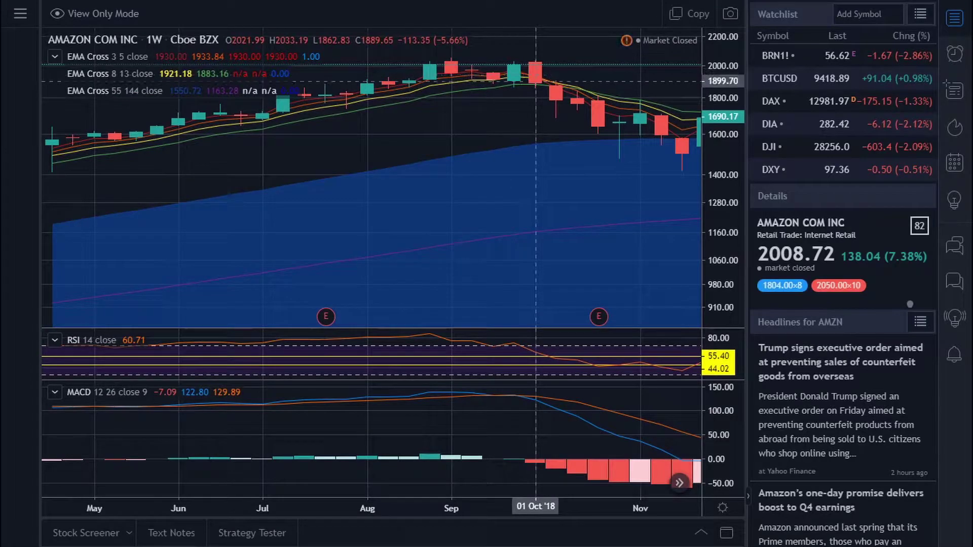
scroll(536, 81, "down", 2)
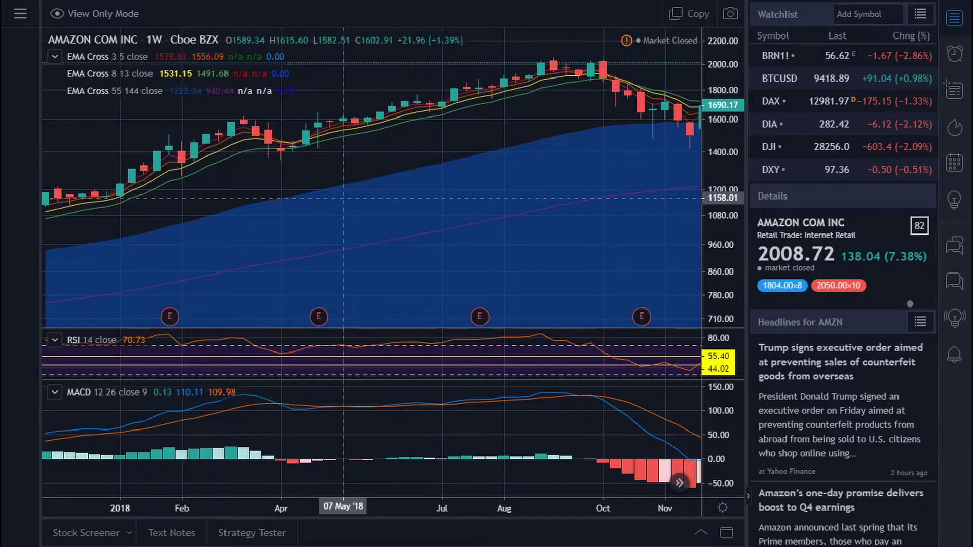
scroll(324, 152, "up", 5)
scroll(295, 188, "up", 2)
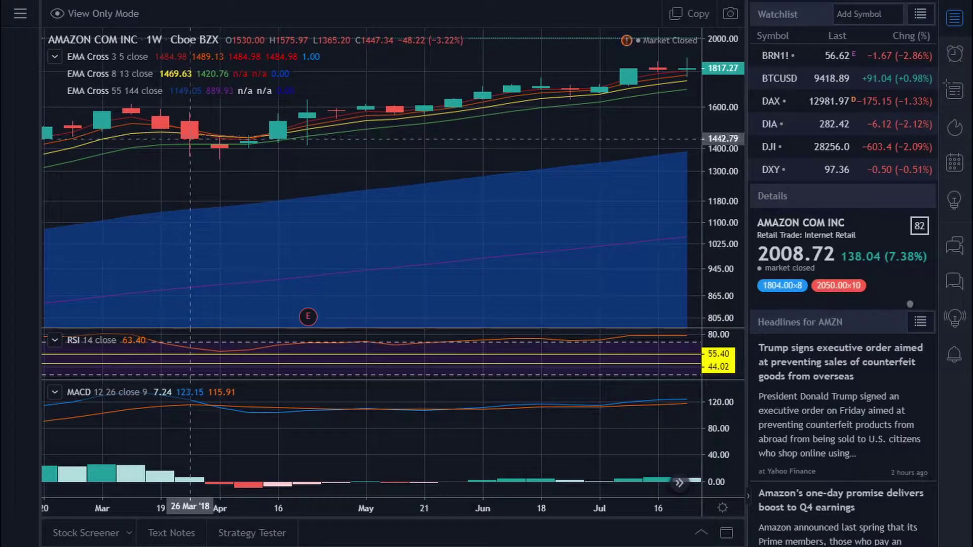
Review Amazon's multi-year weekly trend from about 2014 to 2020, and re-examine the 2018–2019 correction and recovery
scroll(335, 203, "down", 2)
scroll(470, 252, "down", 2)
scroll(470, 252, "down", 5)
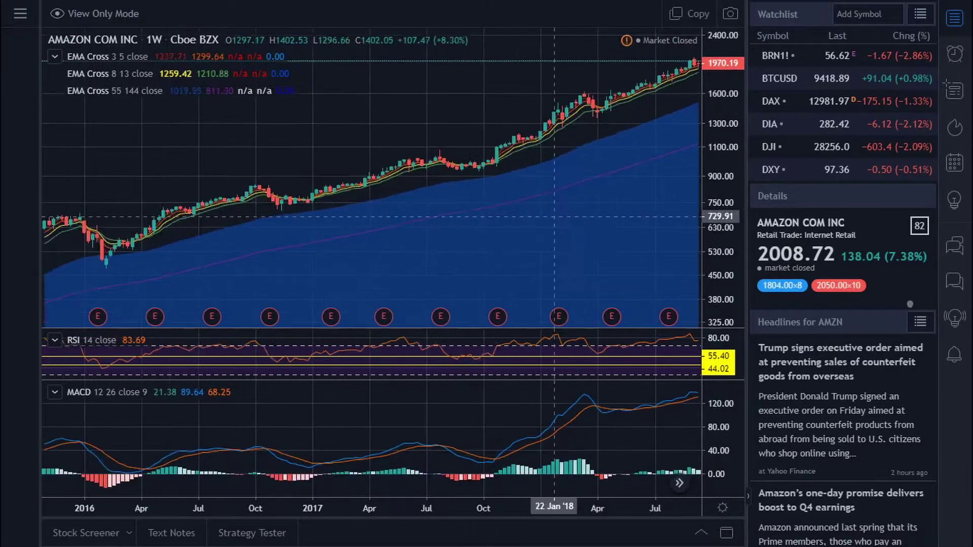
scroll(554, 216, "down", 4)
left_click_drag(630, 254, 387, 267)
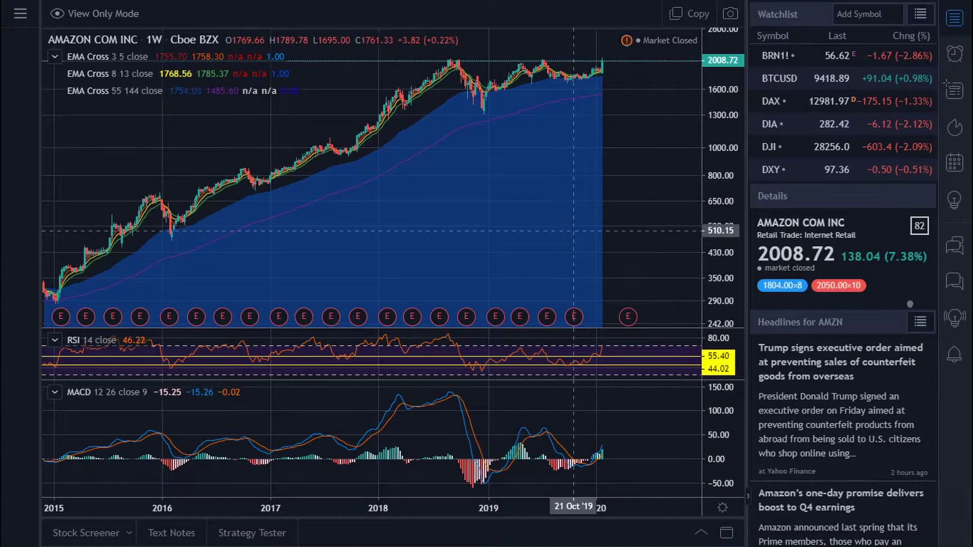
left_click_drag(466, 232, 630, 229)
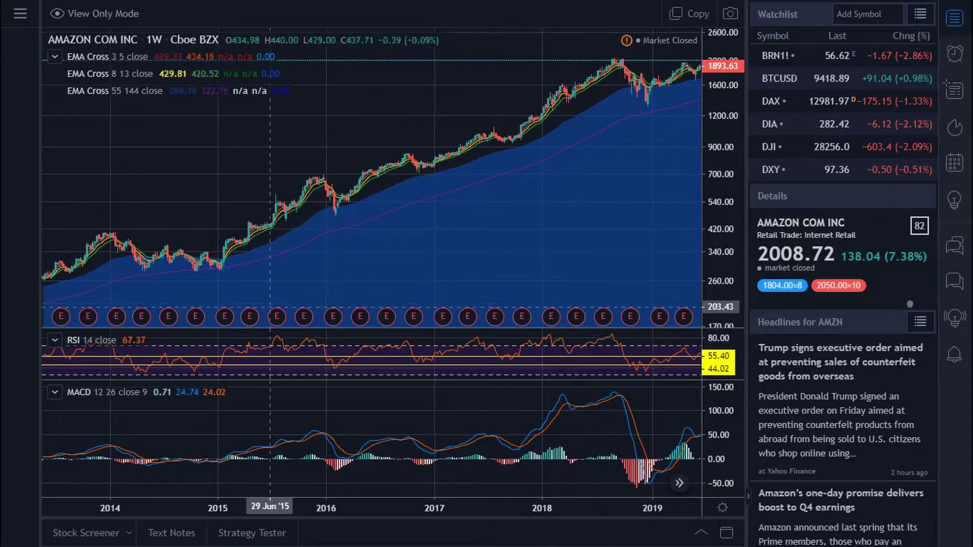
left_click_drag(559, 282, 514, 284)
scroll(522, 276, "up", 5)
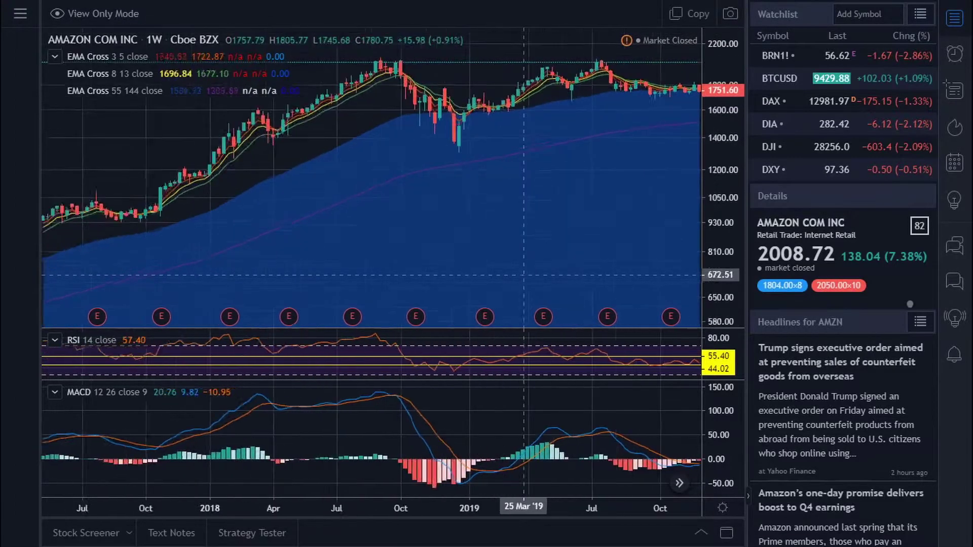
left_click_drag(686, 299, 696, 299)
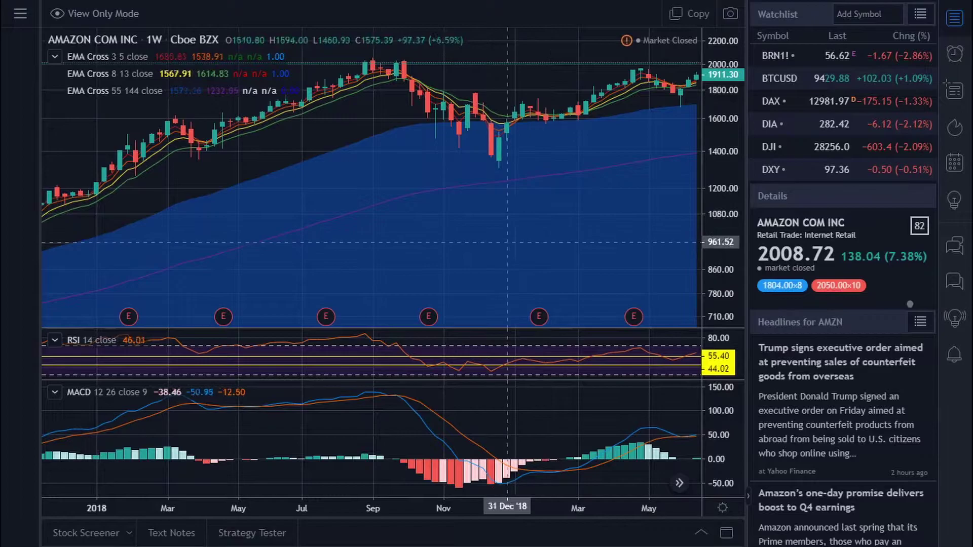
Review Amazon's full weekly price history back to 1997, including the decline after 2000 and the long advance that followed
scroll(514, 233, "down", 3)
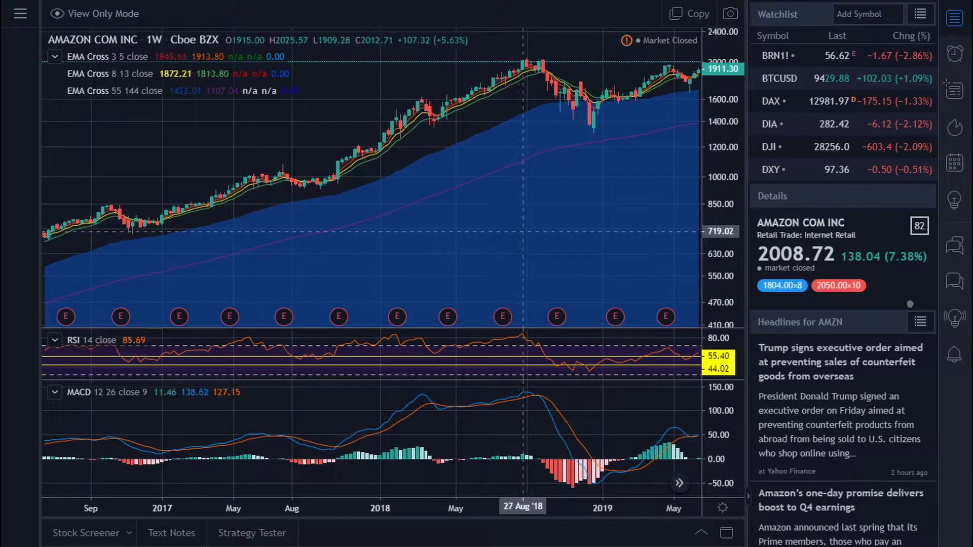
scroll(524, 232, "down", 5)
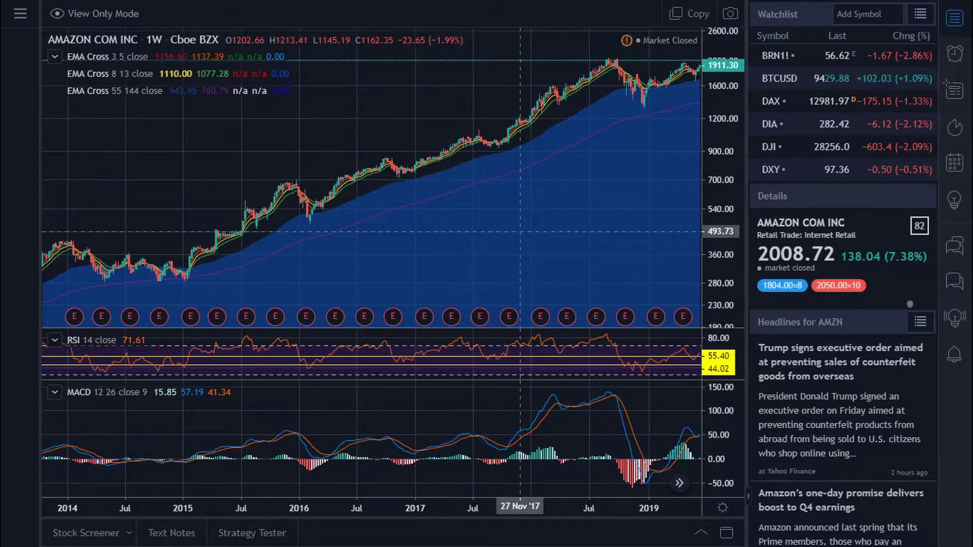
scroll(531, 230, "down", 5)
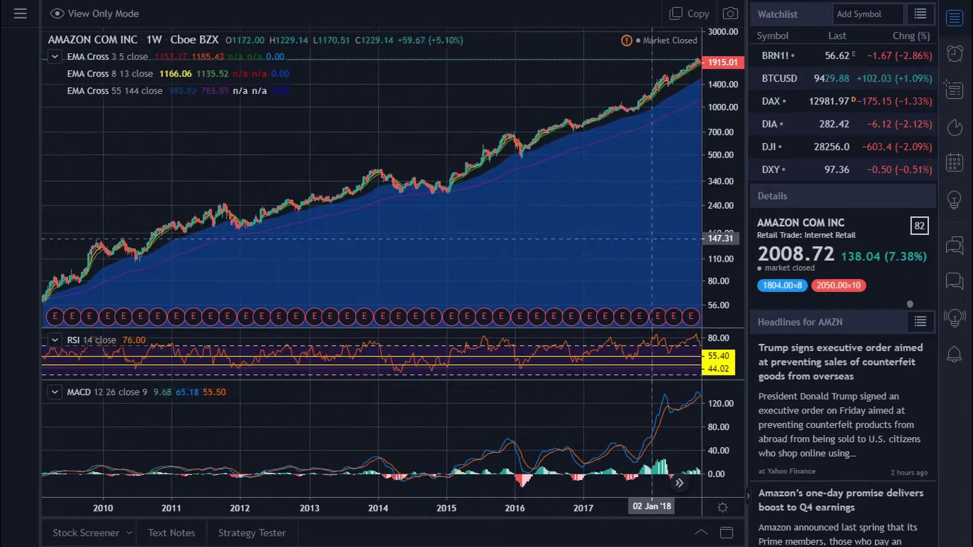
scroll(657, 235, "down", 10)
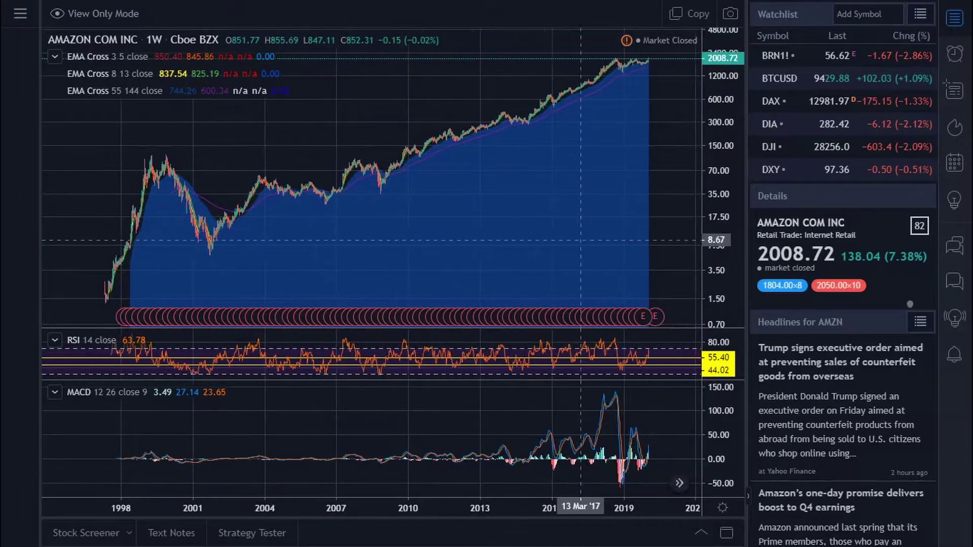
scroll(556, 234, "up", 3)
left_click_drag(496, 238, 698, 253)
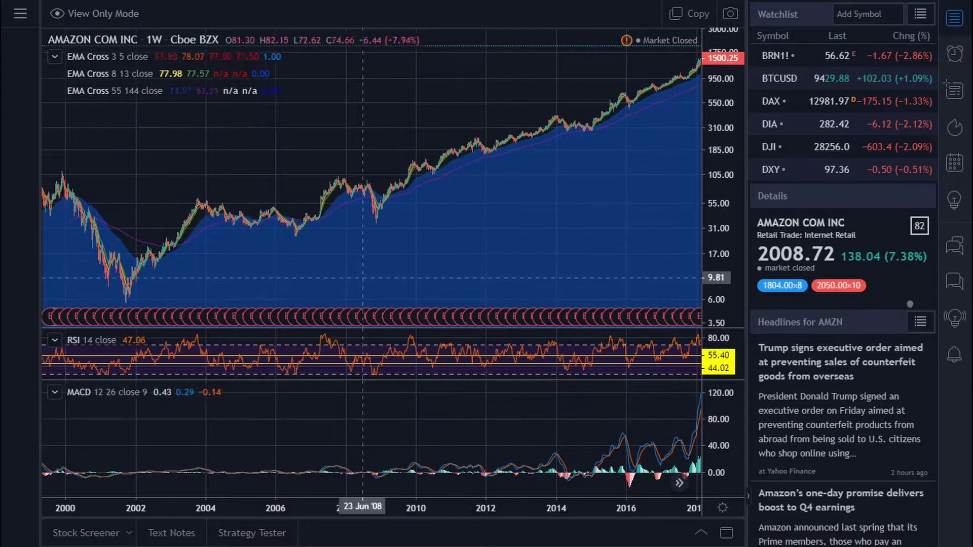
scroll(380, 213, "left", 10)
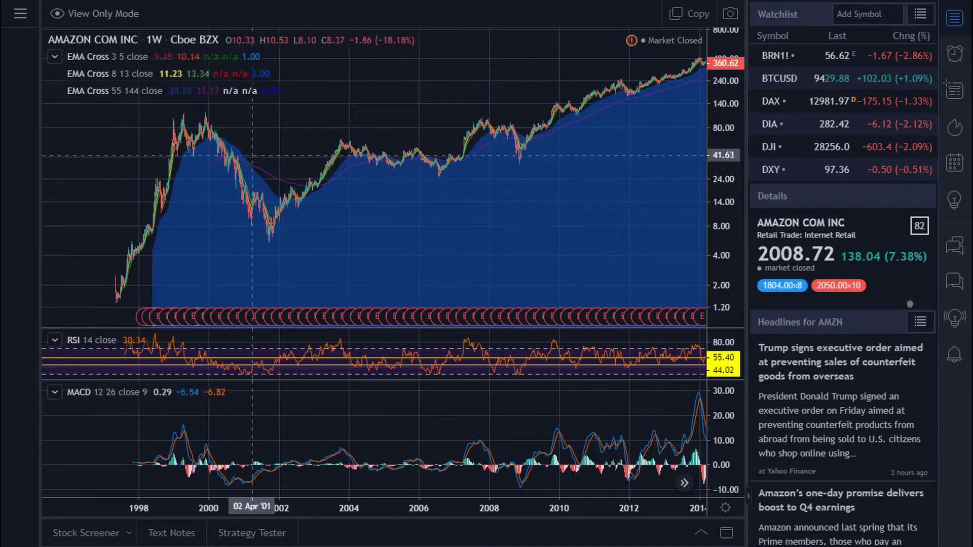
Examine Amazon's weekly trend from 2002 to 2014, focusing on the 2008 drop and the 2009–2012 advance against the 55/144 EMA cross
left_click_drag(657, 254, 547, 284)
scroll(393, 243, "up", 3)
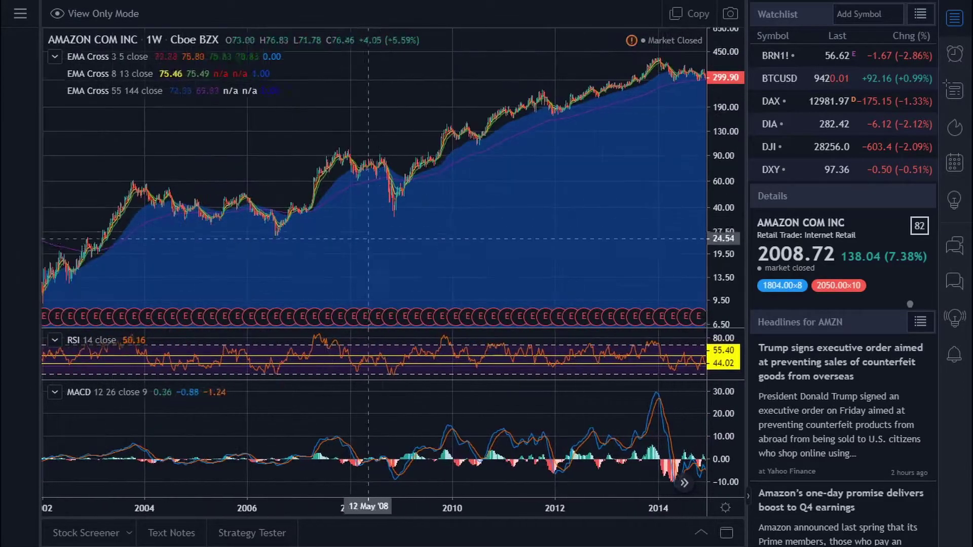
scroll(455, 213, "up", 3)
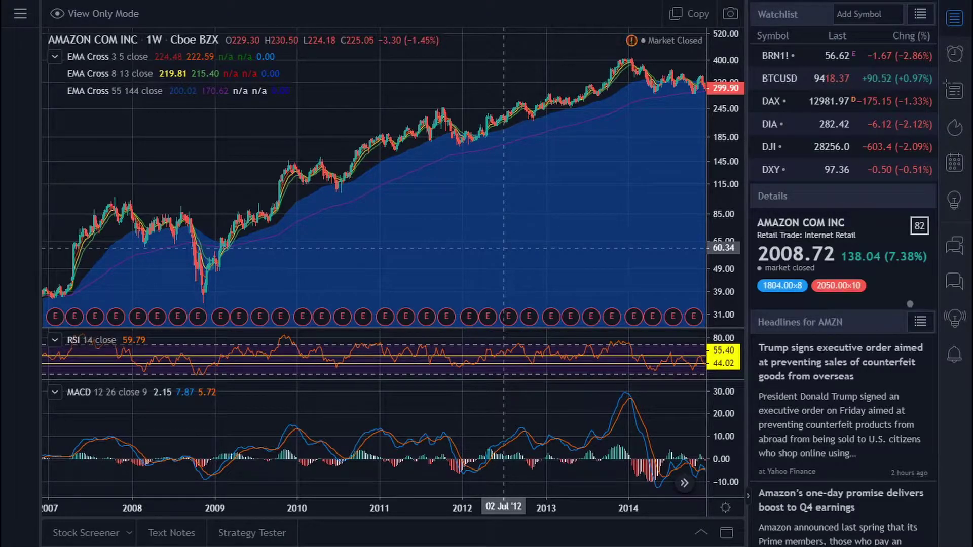
scroll(532, 243, "up", 5)
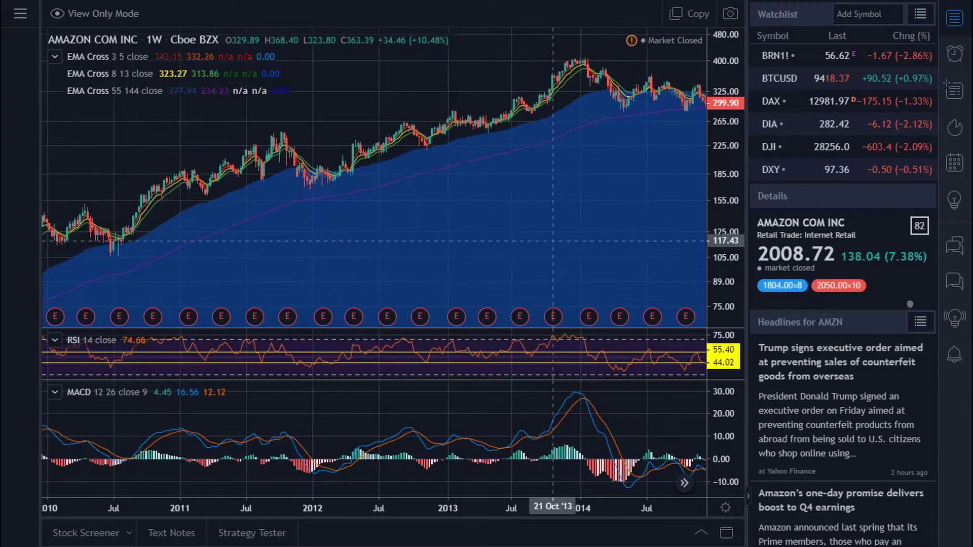
scroll(586, 228, "left", 5)
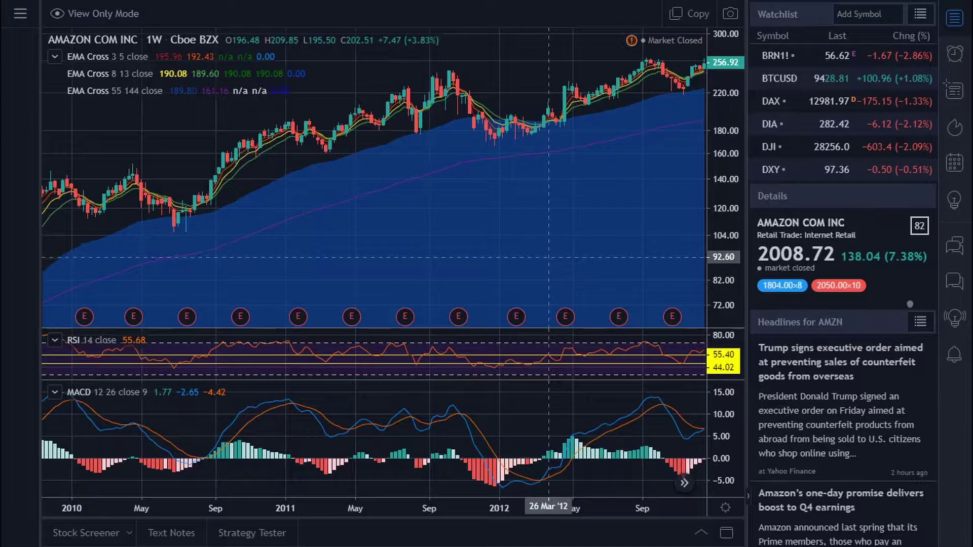
scroll(414, 228, "left", 5)
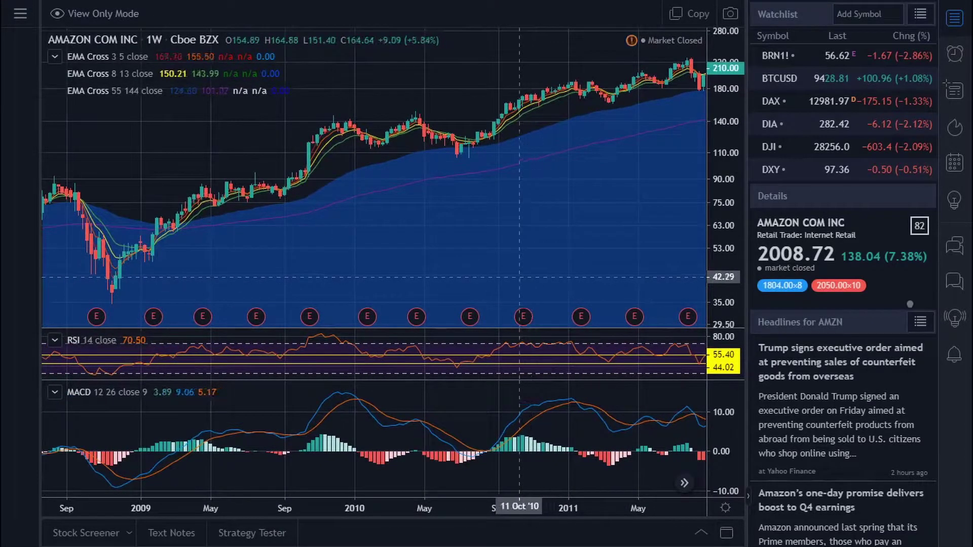
scroll(401, 228, "right", 5)
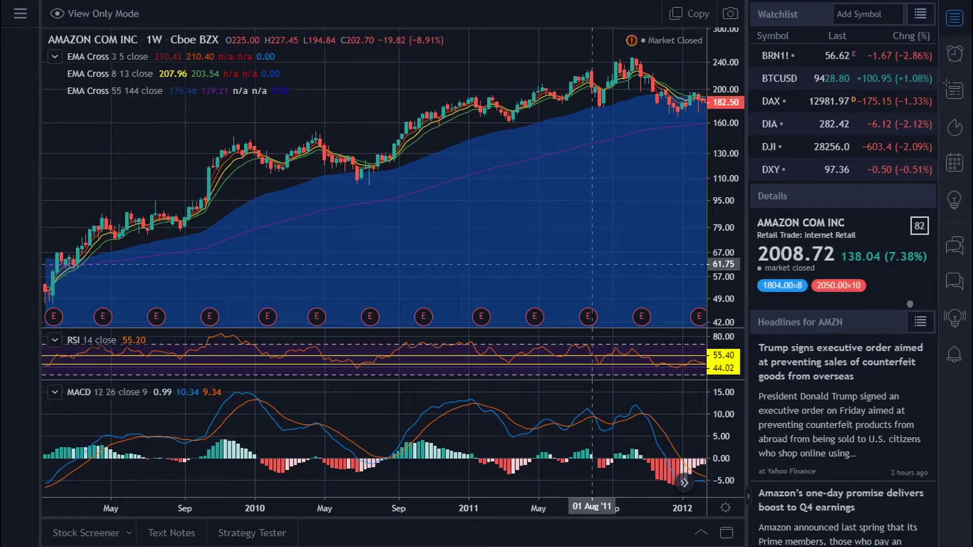
Inspect the 2010 weekly pullback and recovery closely, comparing the candles with the short EMAs, the 55/144 EMA cross and MACD
scroll(592, 264, "down", 2)
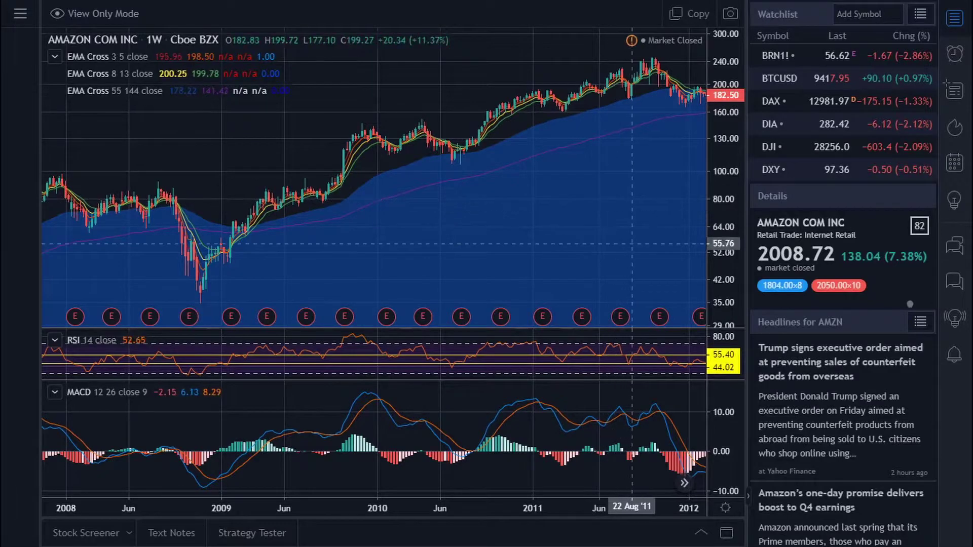
scroll(603, 223, "up", 3)
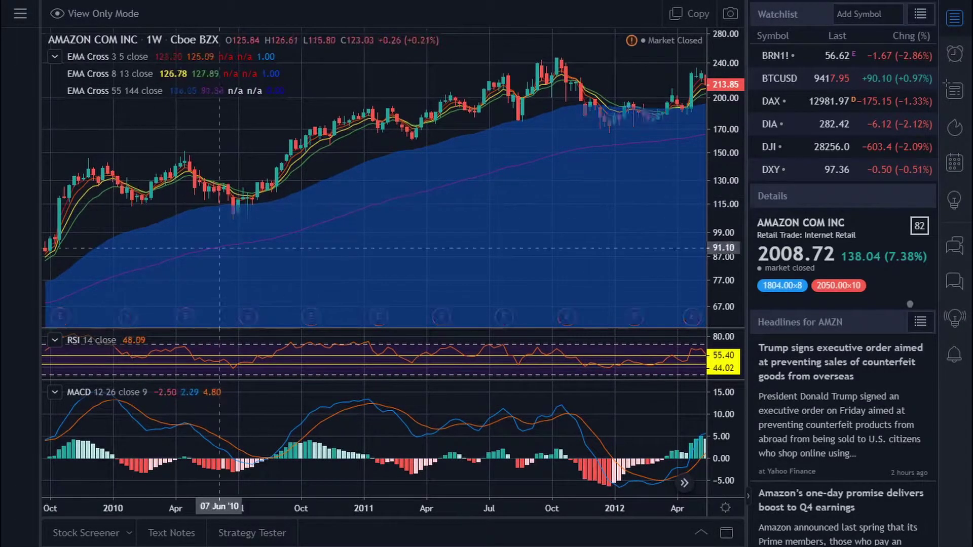
scroll(460, 223, "up", 3)
left_click_drag(324, 263, 705, 262)
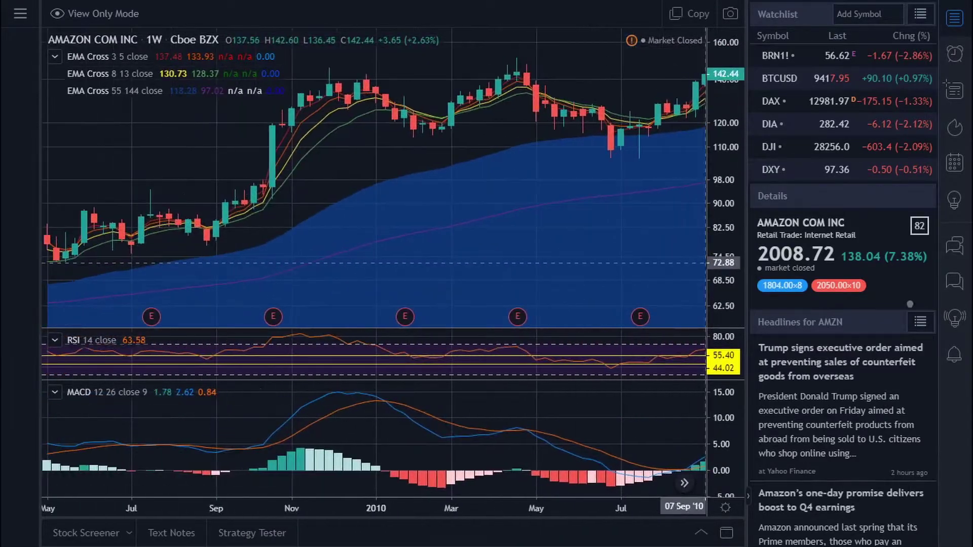
left_click_drag(639, 192, 547, 258)
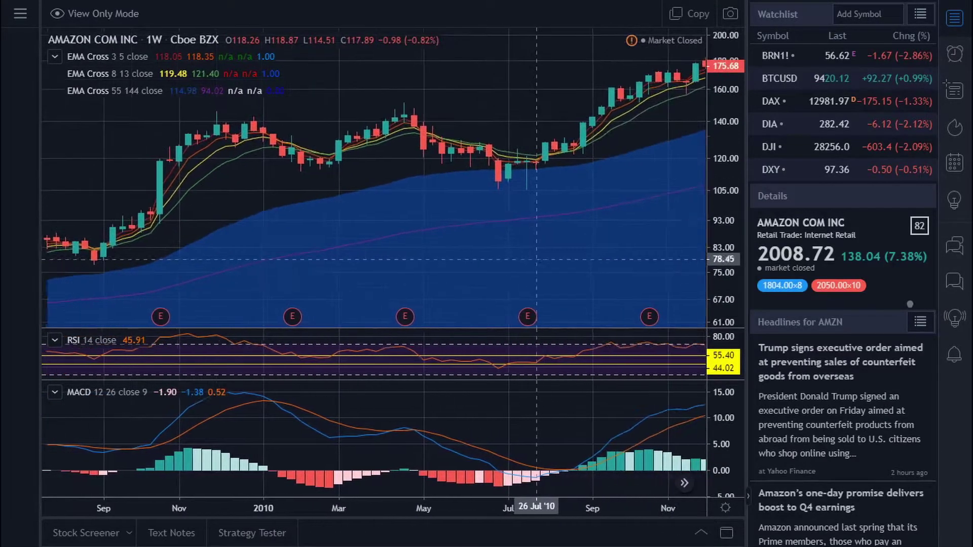
scroll(548, 258, "up", 3)
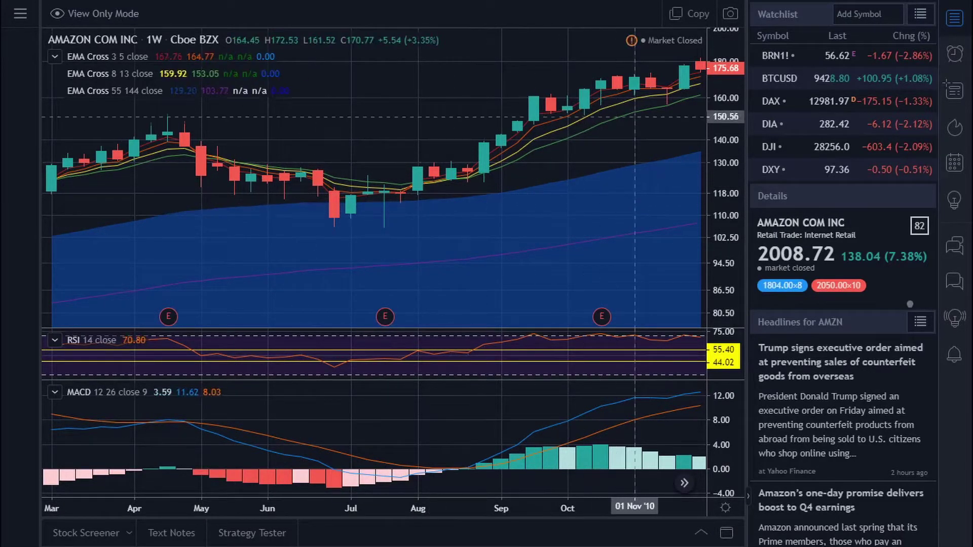
scroll(518, 236, "down", 3)
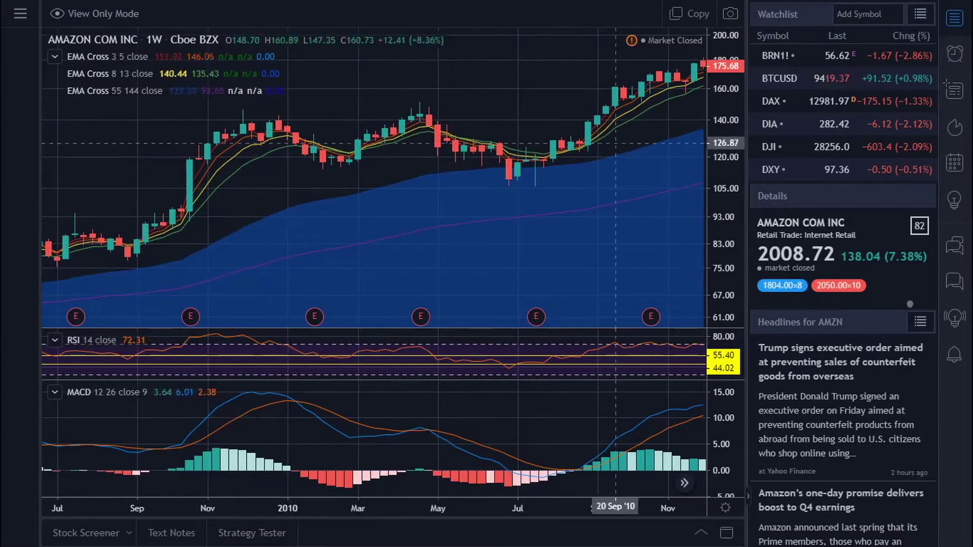
Examine the late 2010 to spring 2011 weekly candles and compare them with the 2008–2010 price action
scroll(618, 229, "up", 1)
left_click_drag(618, 230, 458, 198)
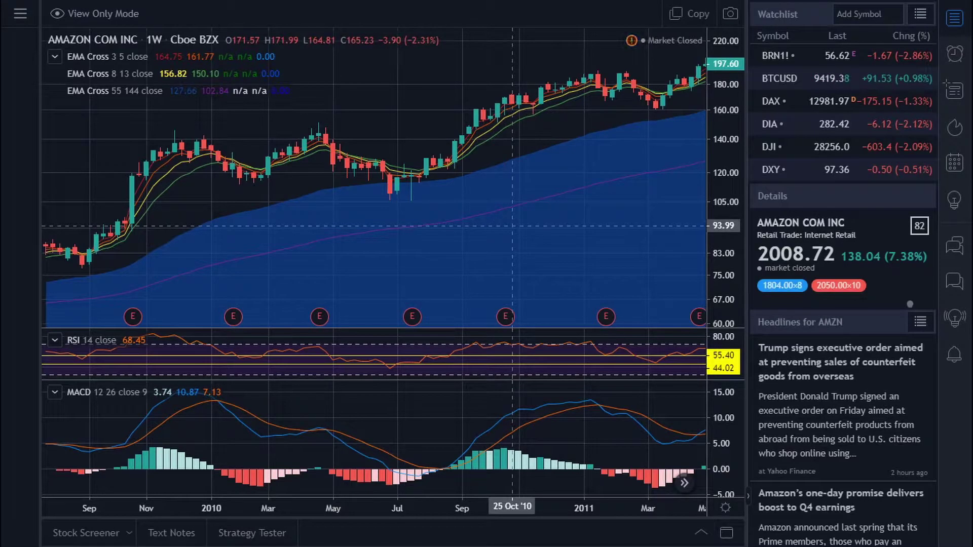
scroll(634, 224, "down", 3)
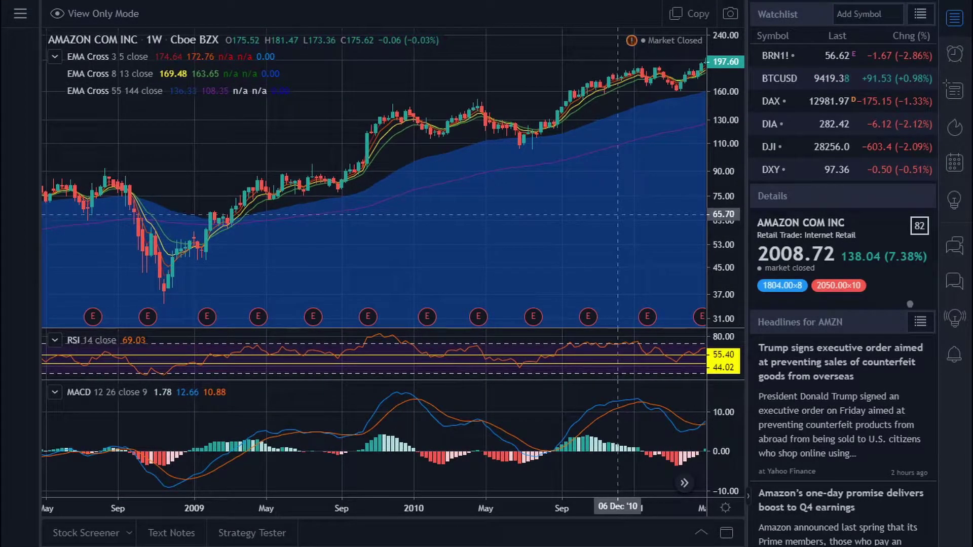
scroll(562, 233, "up", 3)
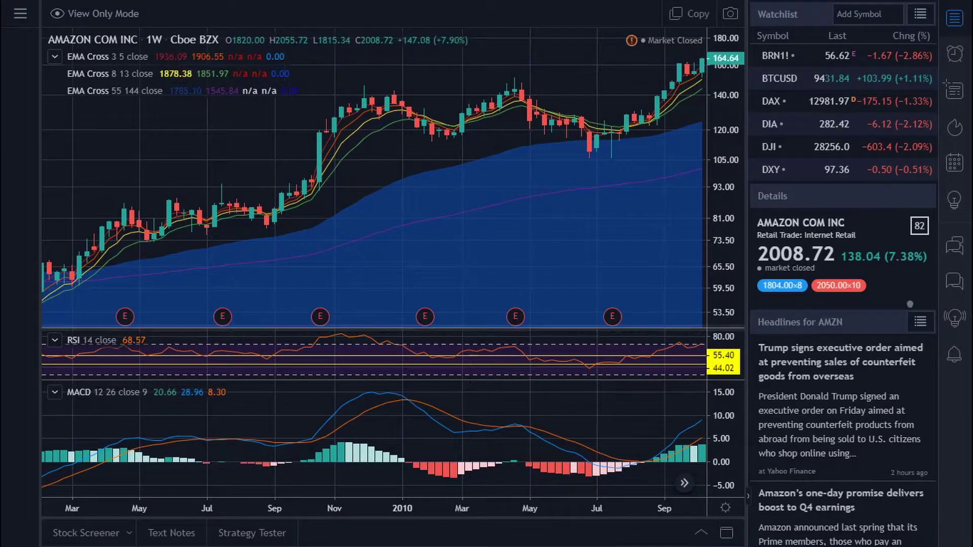
Enlarge the RSI pane and inspect RSI against the 55.40 and 44.02 levels from mid-2010 to March 2011
left_click_drag(355, 328, 355, 263)
left_click_drag(478, 208, 295, 190)
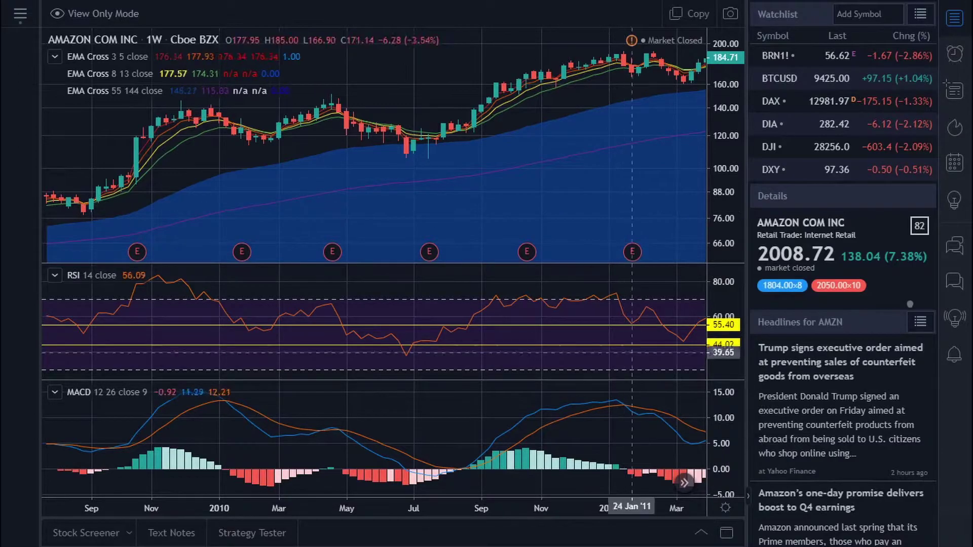
scroll(639, 340, "up", 3)
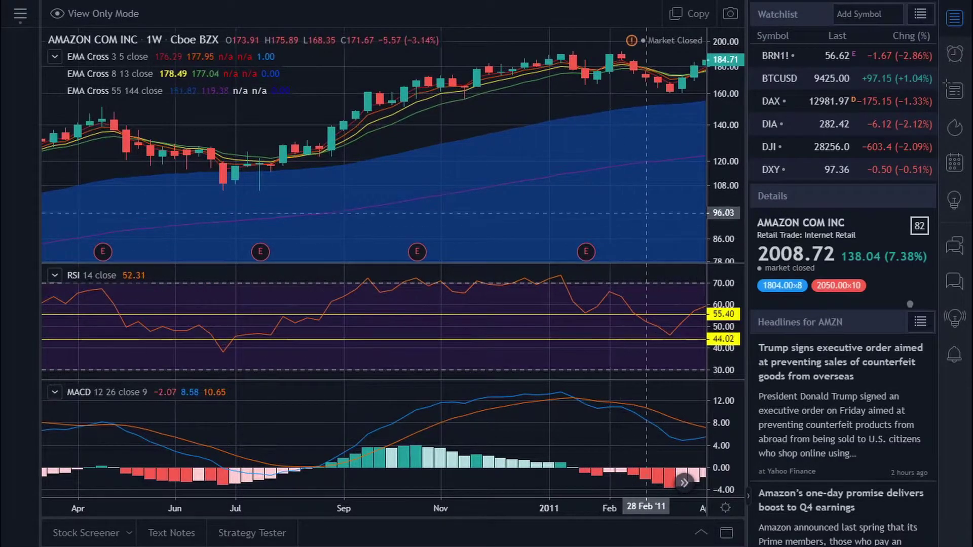
scroll(619, 280, "up", 2)
left_click(590, 339)
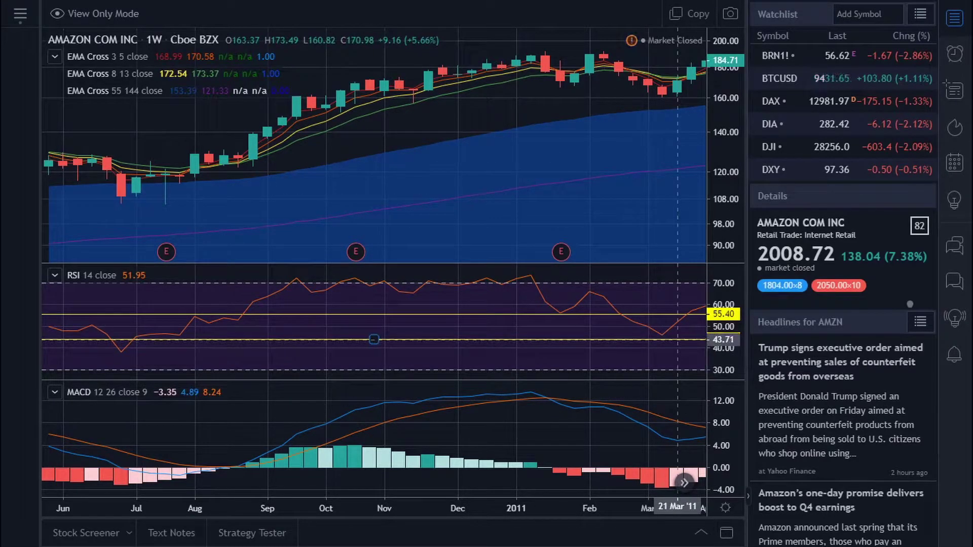
Compare RSI and MACD swings with the weekly candles from the 2008 low through the first half of 2011
scroll(677, 340, "down", 8)
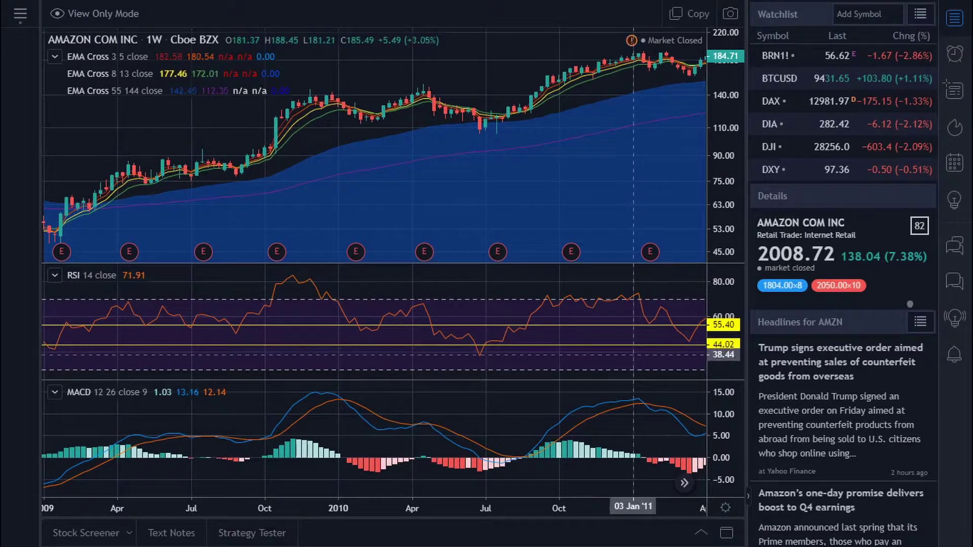
scroll(618, 348, "left", 3)
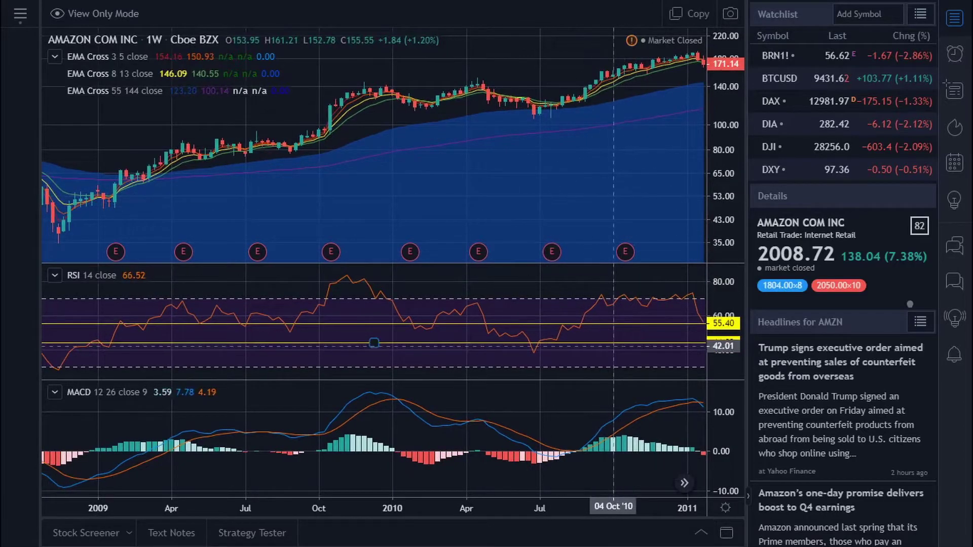
scroll(614, 346, "up", 5)
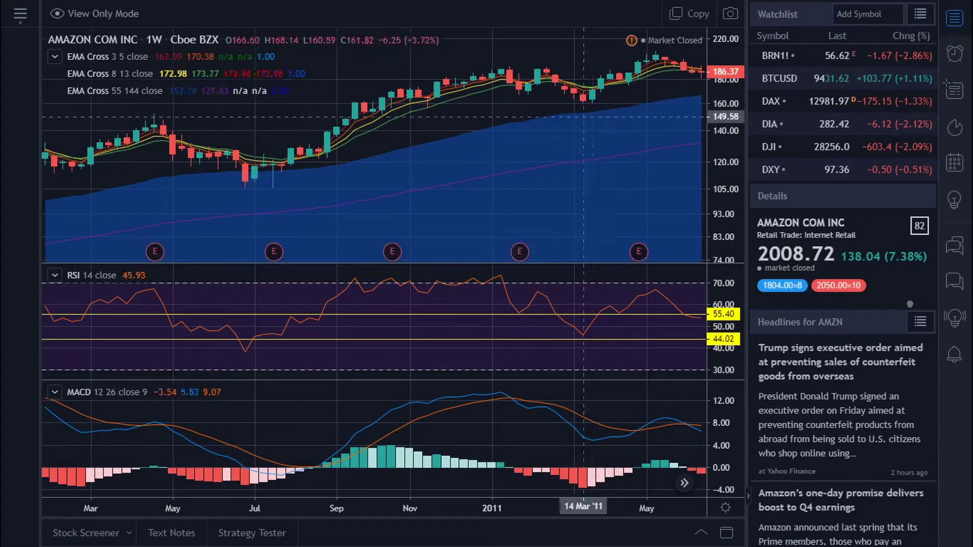
scroll(602, 115, "right", 3)
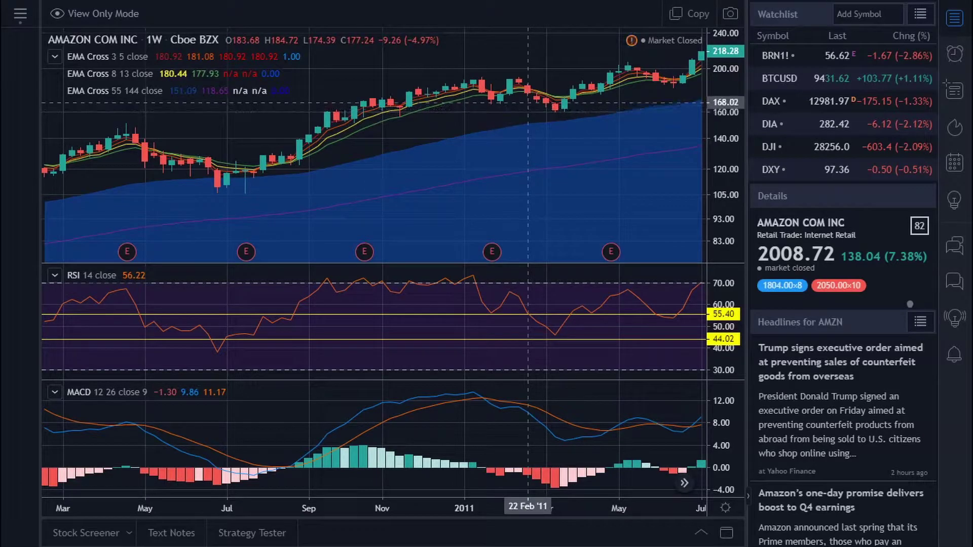
scroll(601, 124, "right", 3)
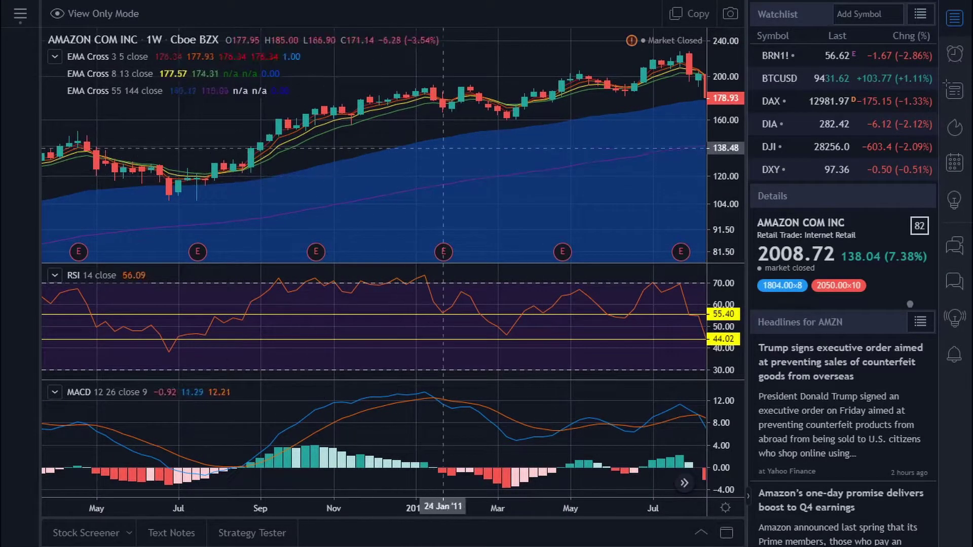
scroll(358, 198, "down", 3)
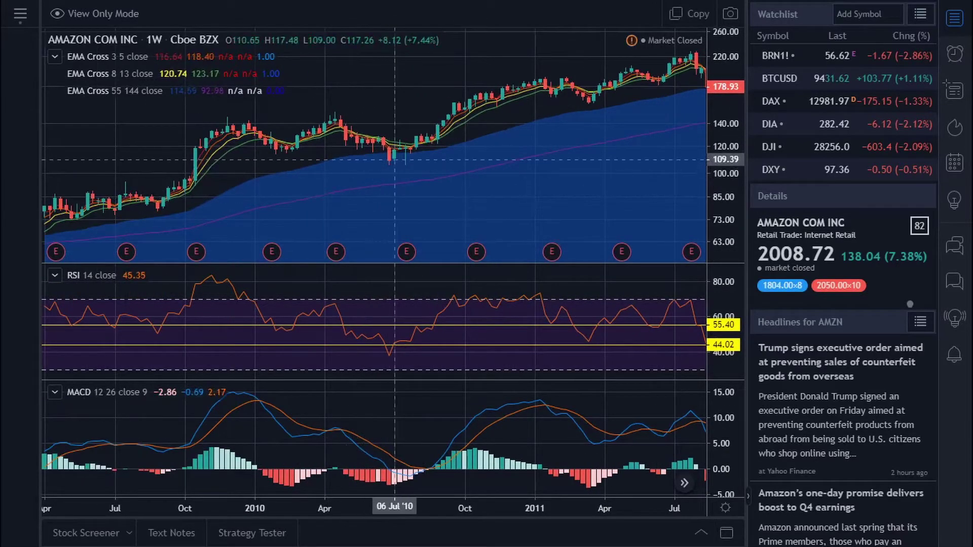
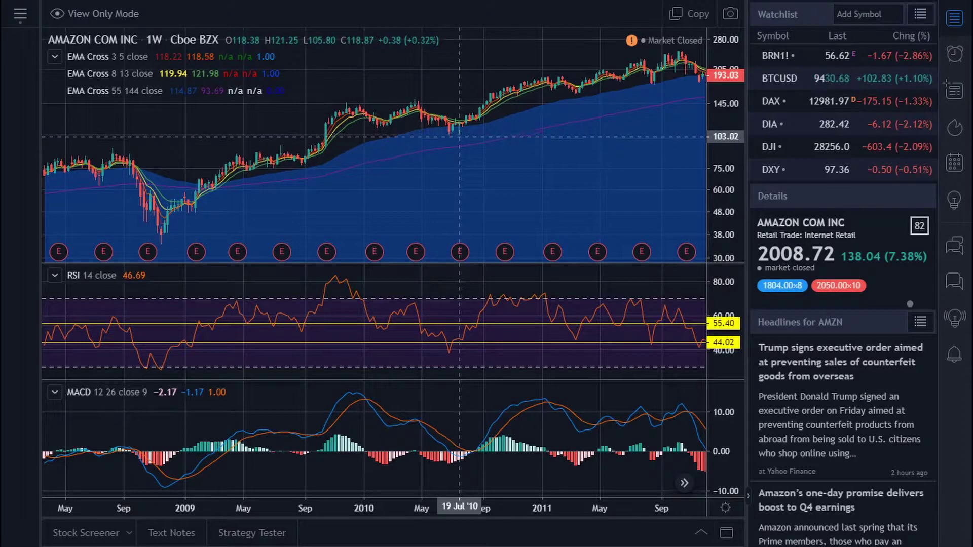
Re-examine the July 2010 low and the advance into 2011 against the EMA crosses and MACD
scroll(470, 107, "up", 3)
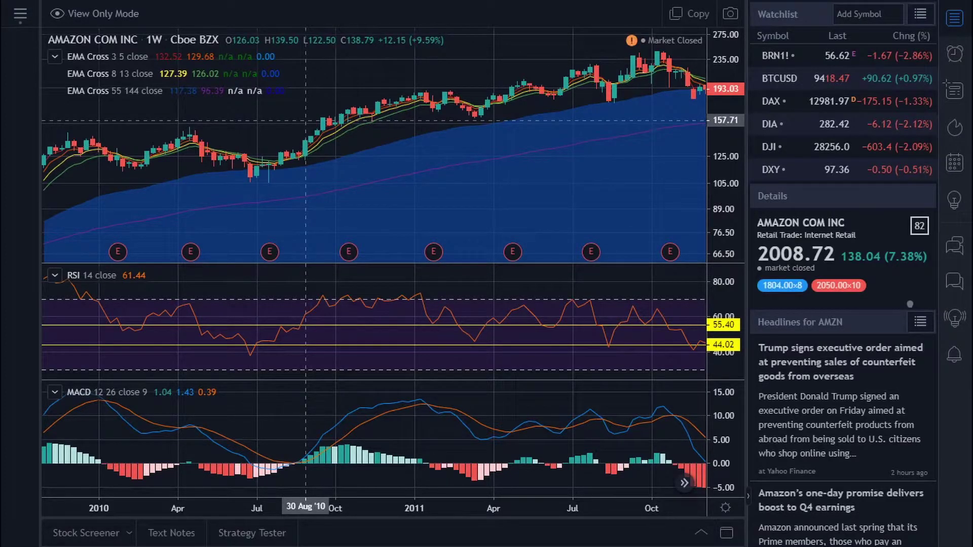
scroll(347, 152, "down", 2)
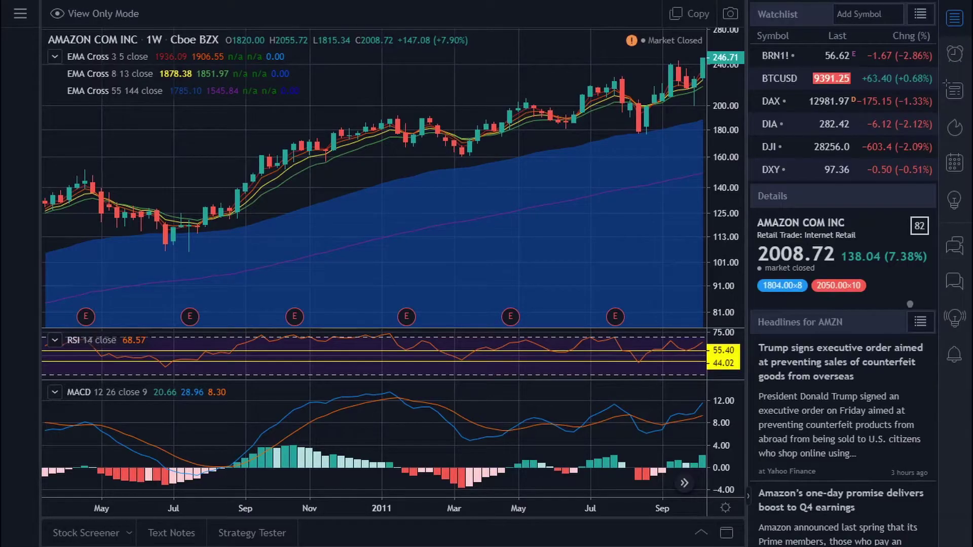
left_click_drag(299, 203, 593, 203)
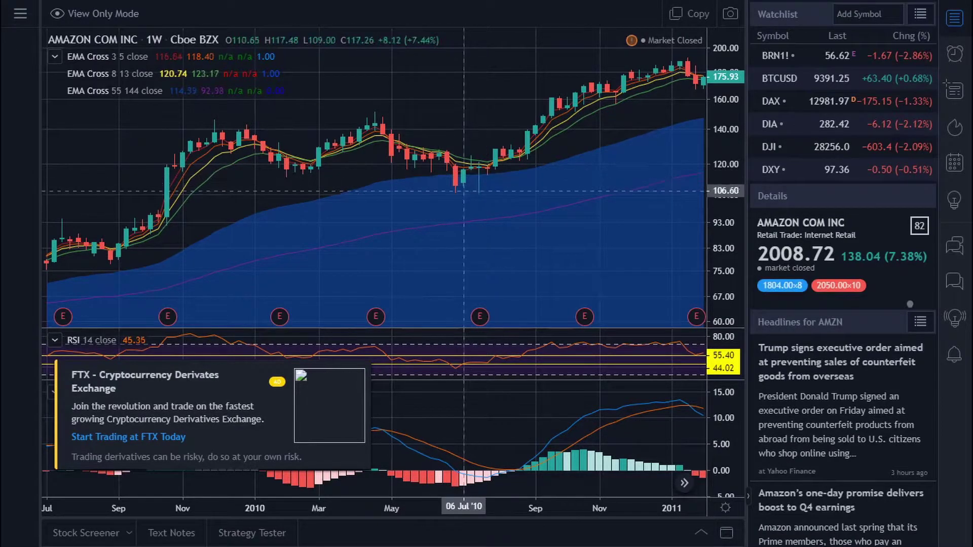
scroll(523, 183, "right", 2)
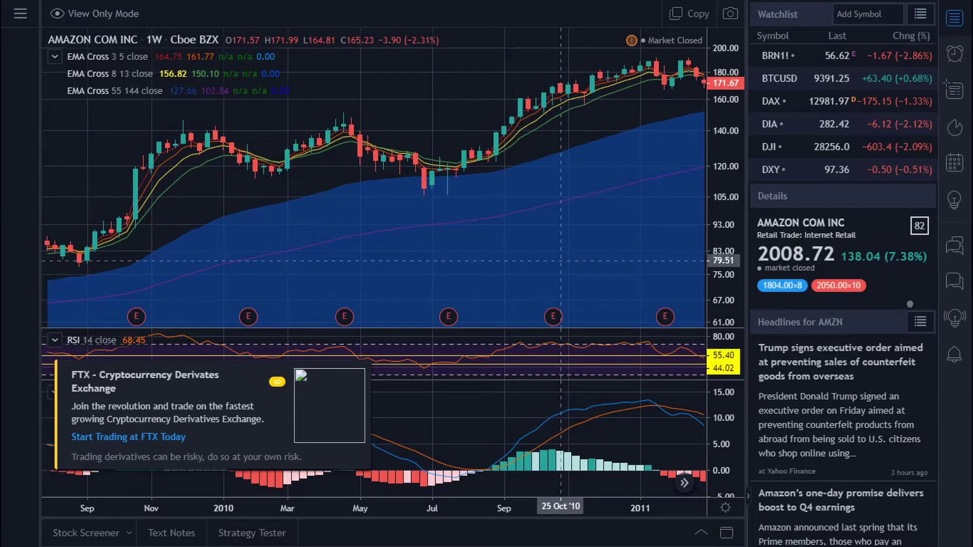
Trace the weekly candles back from early 2011 to the 2007–2008 highs and the autumn 2008 decline
scroll(561, 261, "down", 3)
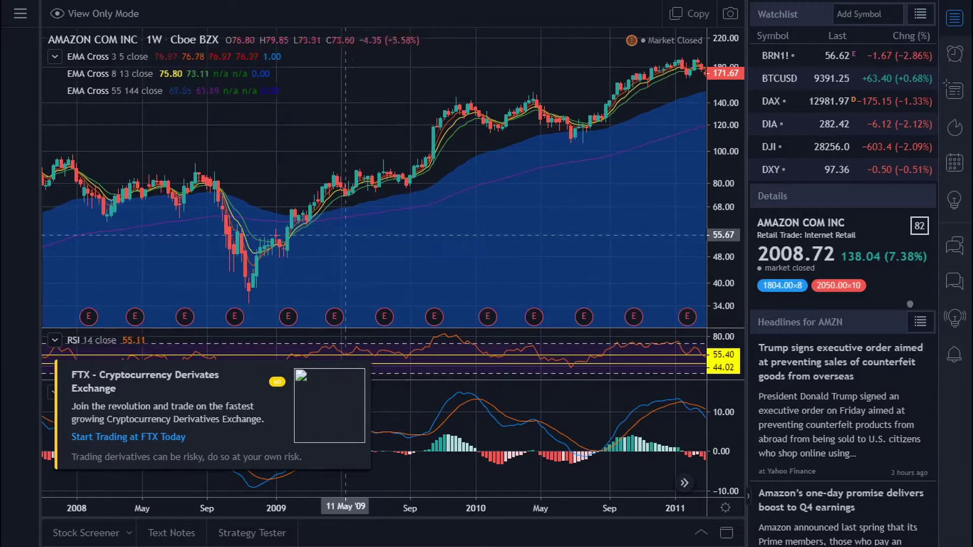
scroll(345, 234, "up", 4)
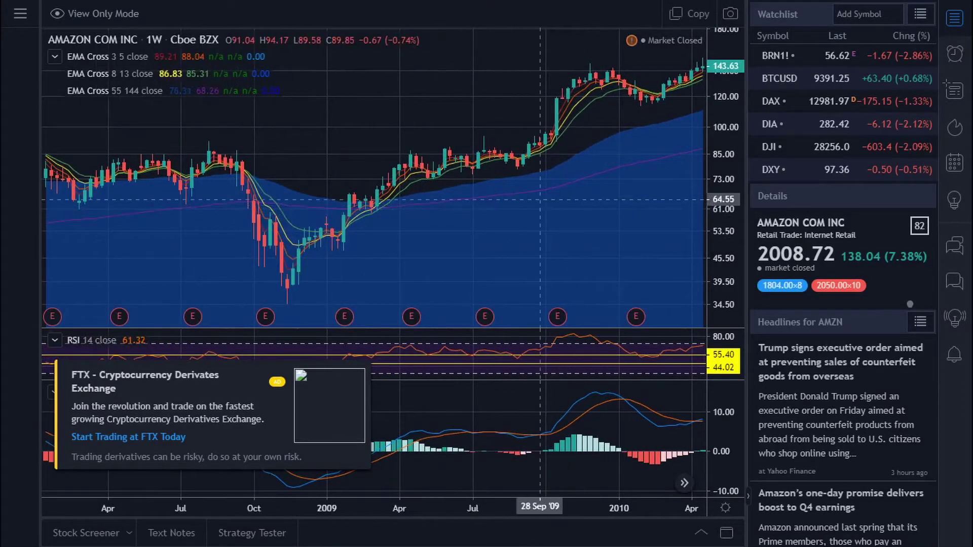
scroll(509, 193, "left", 6)
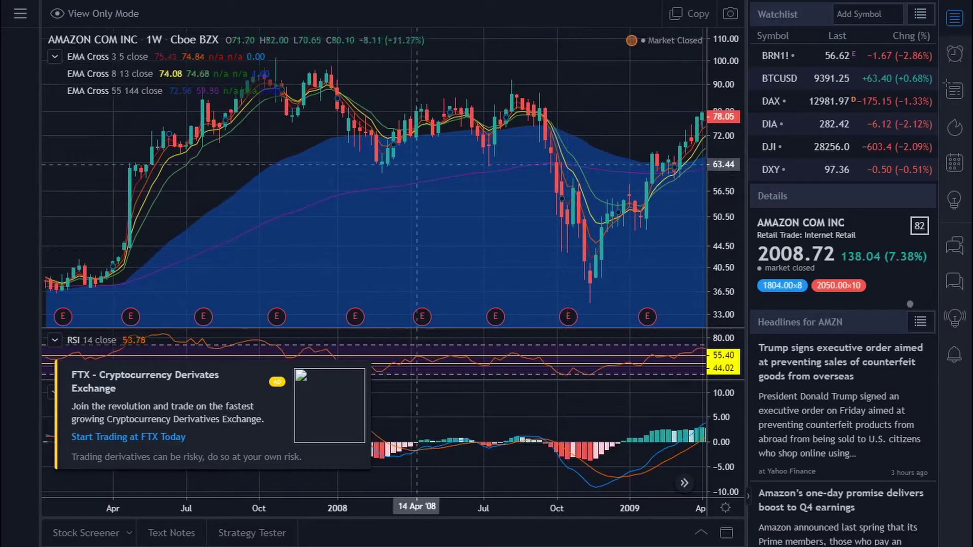
scroll(582, 192, "left", 2)
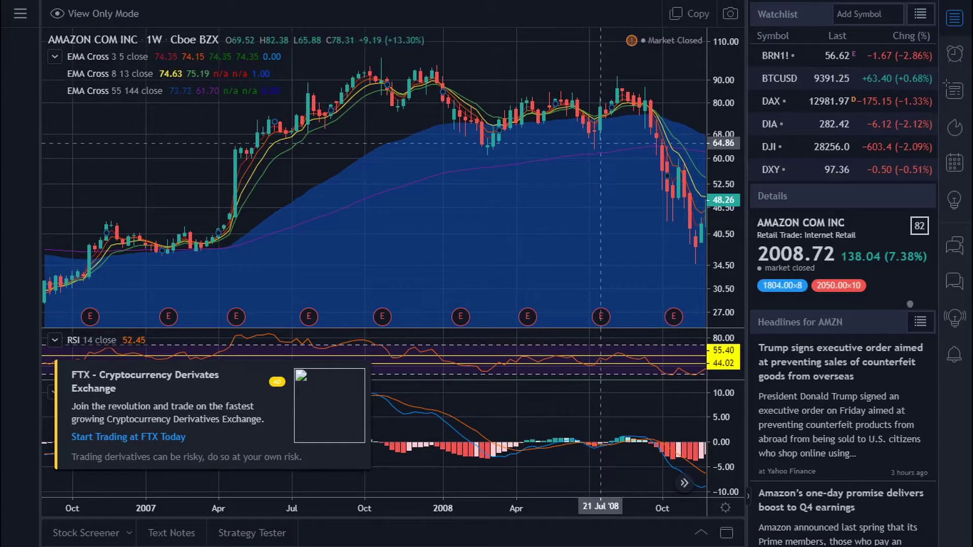
left_click_drag(600, 143, 489, 91)
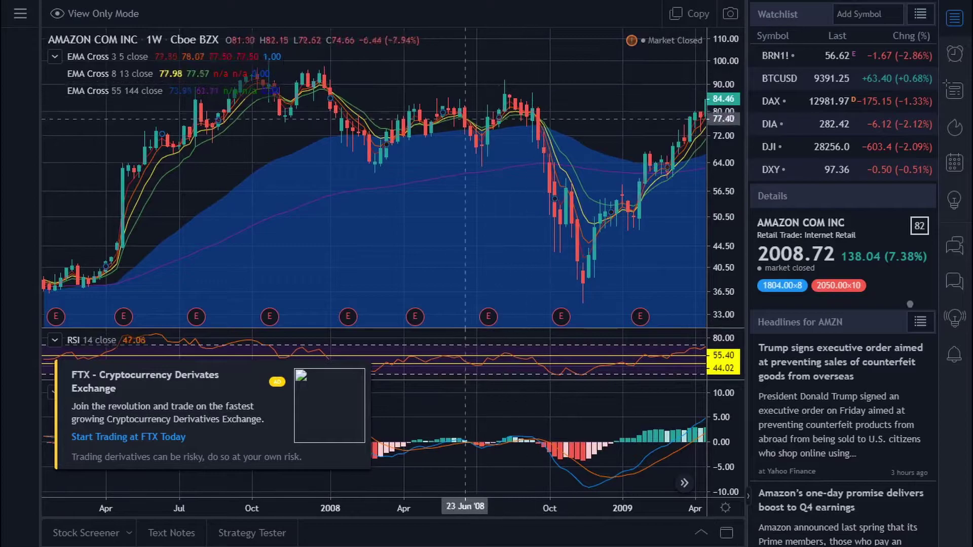
left_click_drag(550, 111, 543, 108)
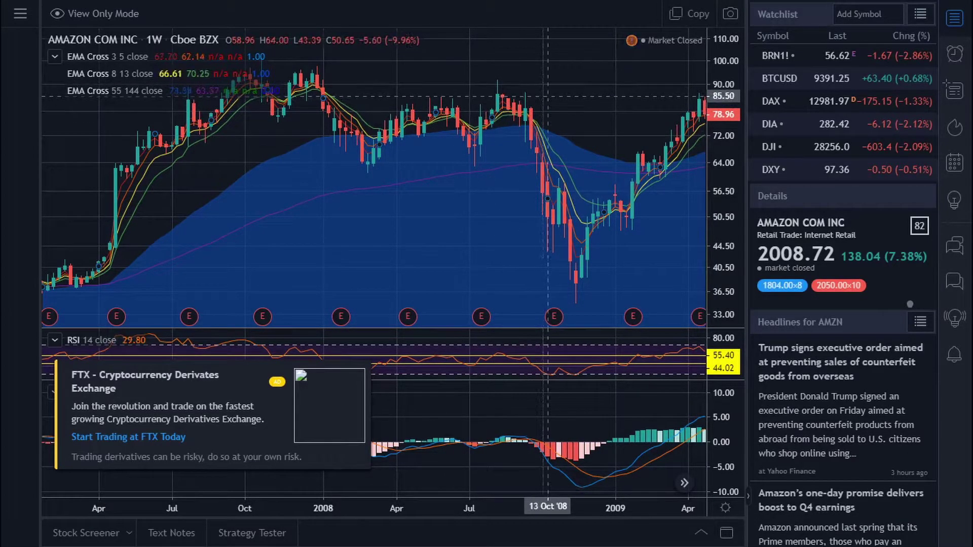
Inspect the October–November 2008 sell-off against the EMA crosses and compare it with the 2006–2008 price action
scroll(548, 96, "up", 5)
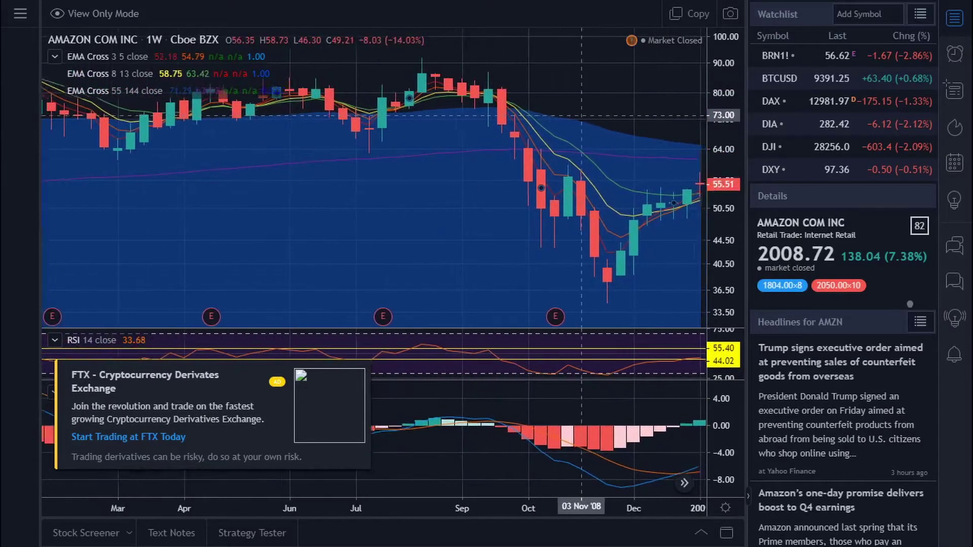
scroll(582, 116, "down", 5)
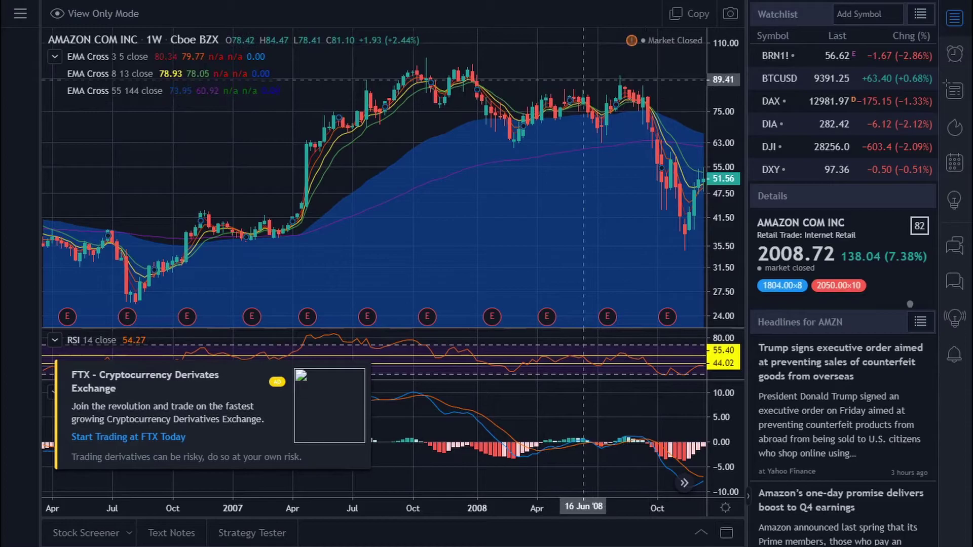
left_click_drag(552, 102, 508, 101)
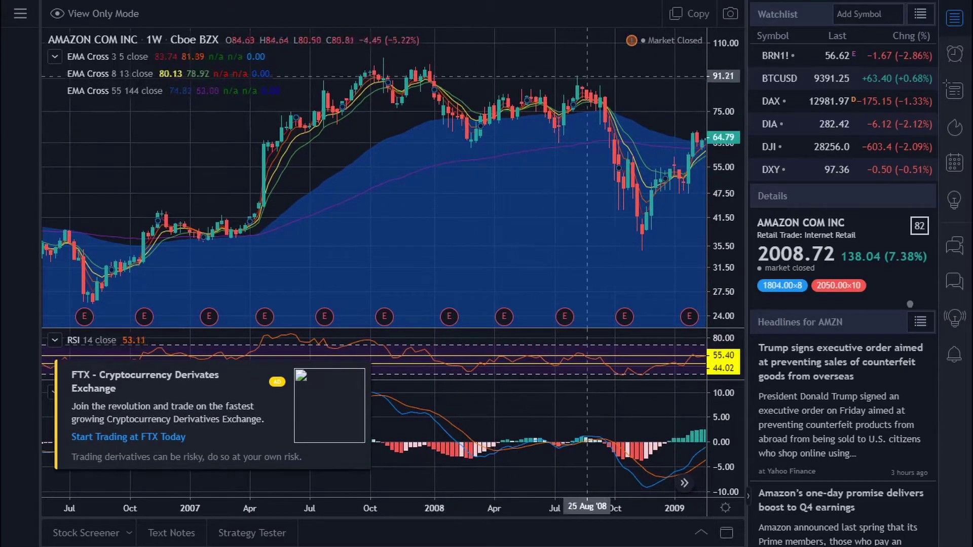
scroll(629, 86, "up", 3)
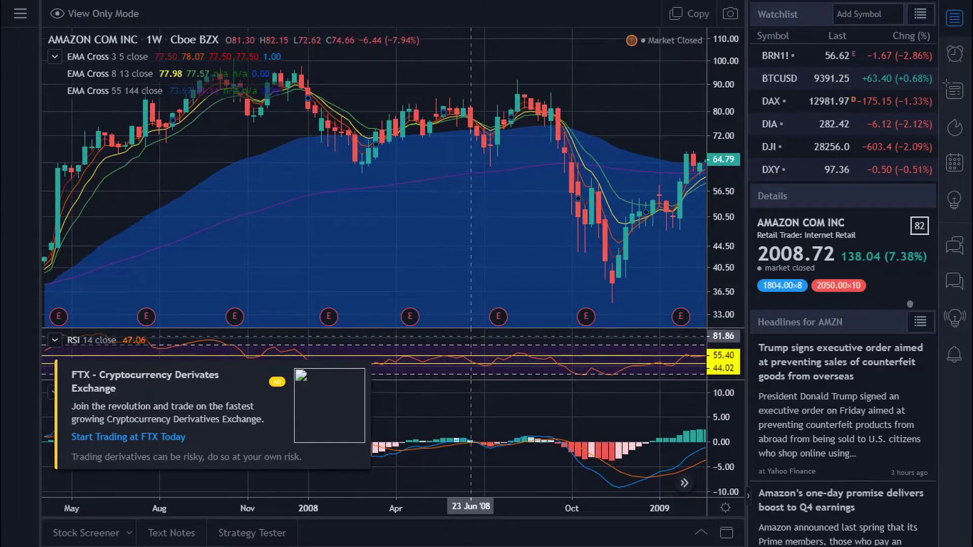
Enlarge the RSI pane and compare RSI with the 55.40 and 44.02 levels from 2006 through the 2008 decline
left_click_drag(476, 328, 586, 236)
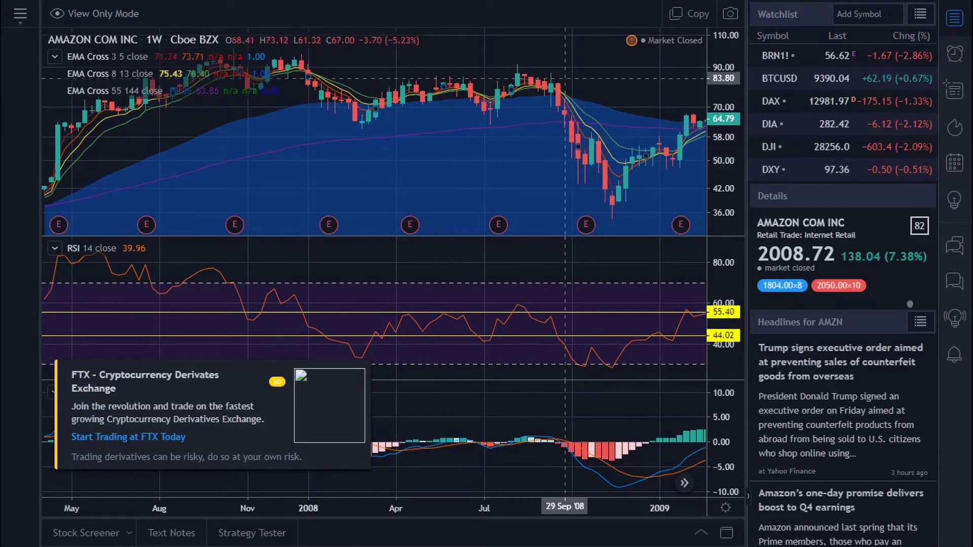
scroll(618, 66, "down", 2)
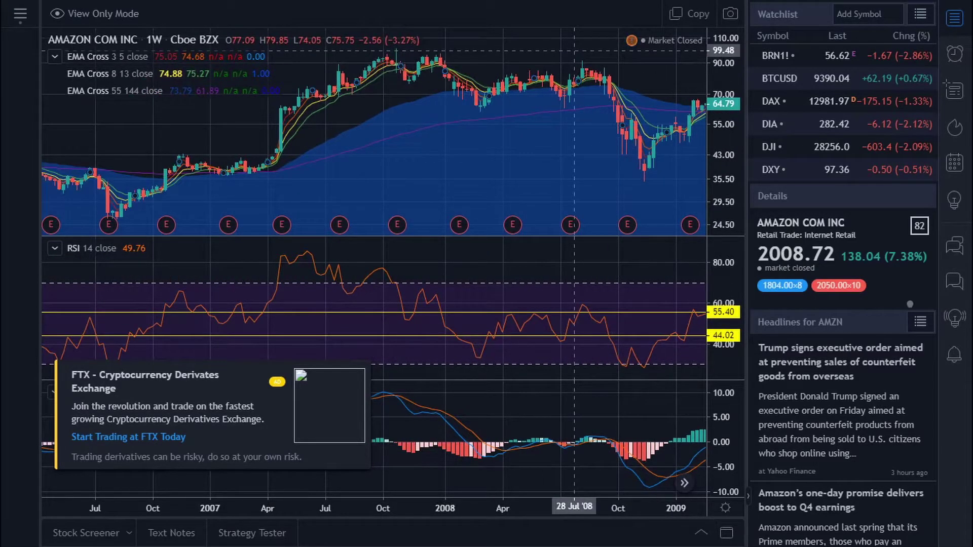
left_click_drag(614, 79, 549, 106)
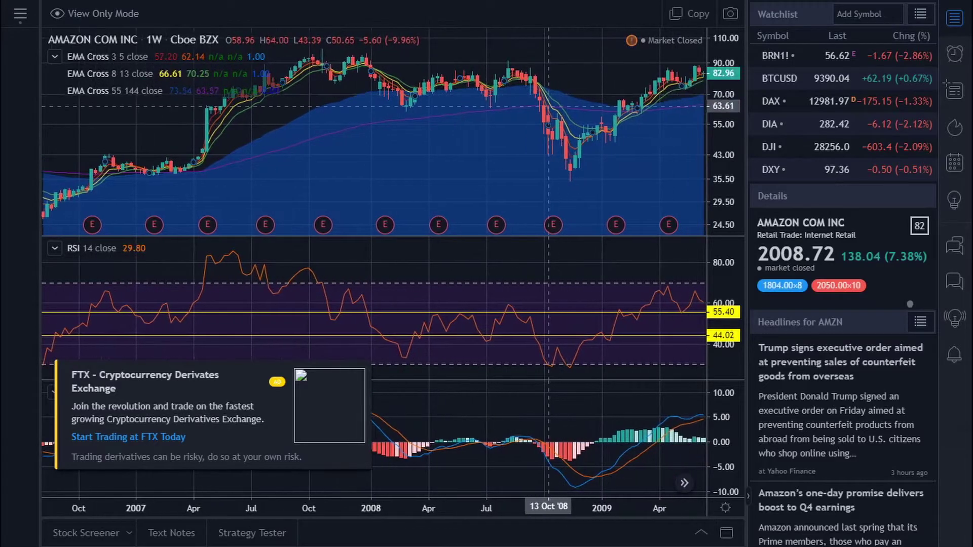
scroll(585, 59, "down", 1)
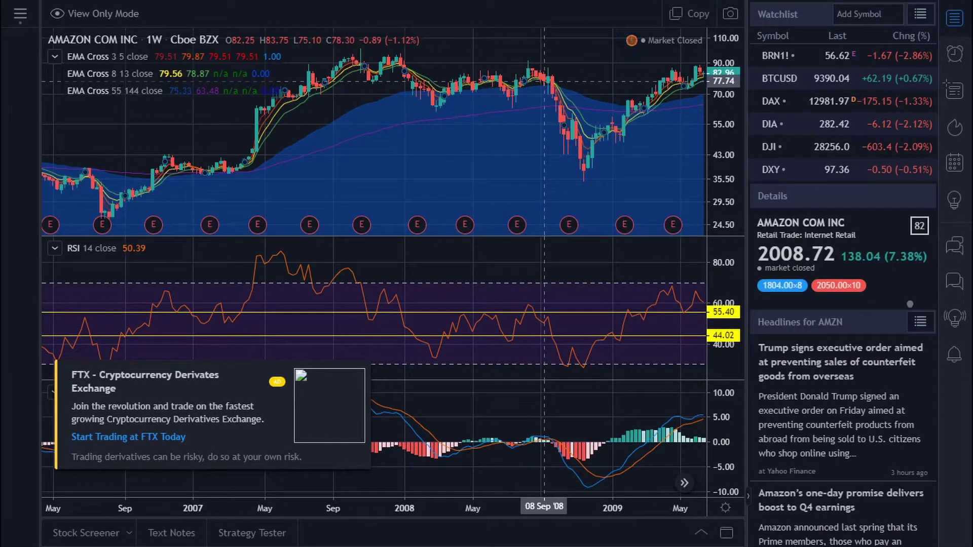
Examine the recovery from the late 2008 low into spring 2009 against the EMA crosses, RSI and MACD
scroll(544, 81, "up", 3)
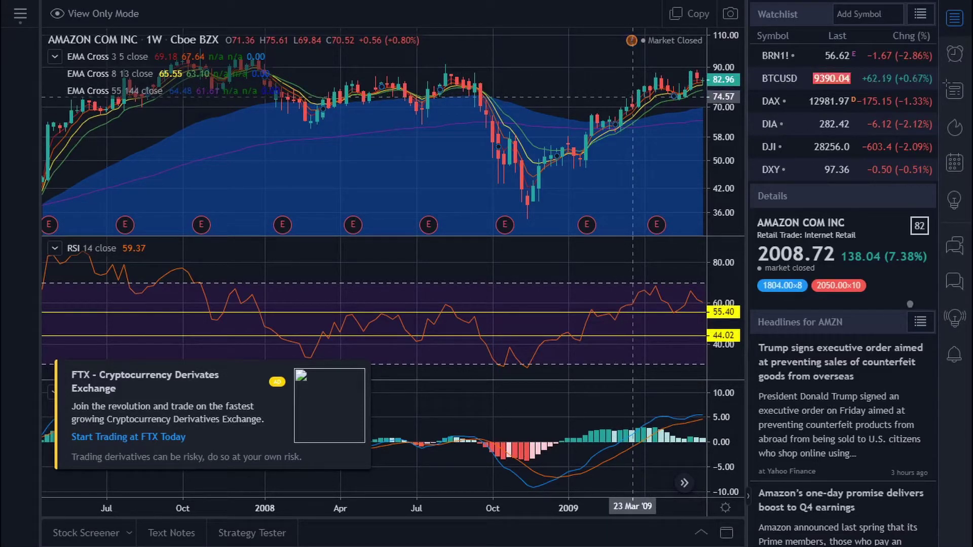
scroll(632, 100, "up", 4)
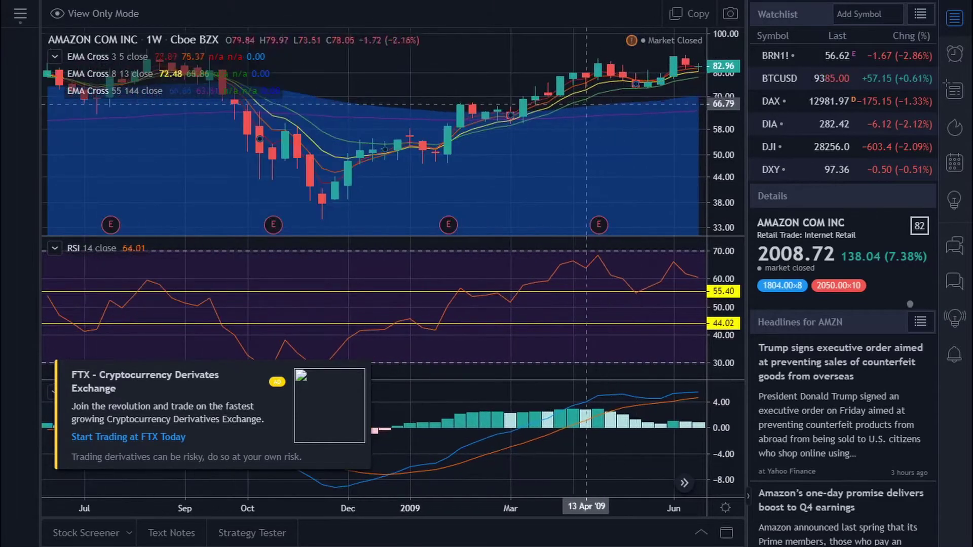
left_click_drag(548, 156, 654, 161)
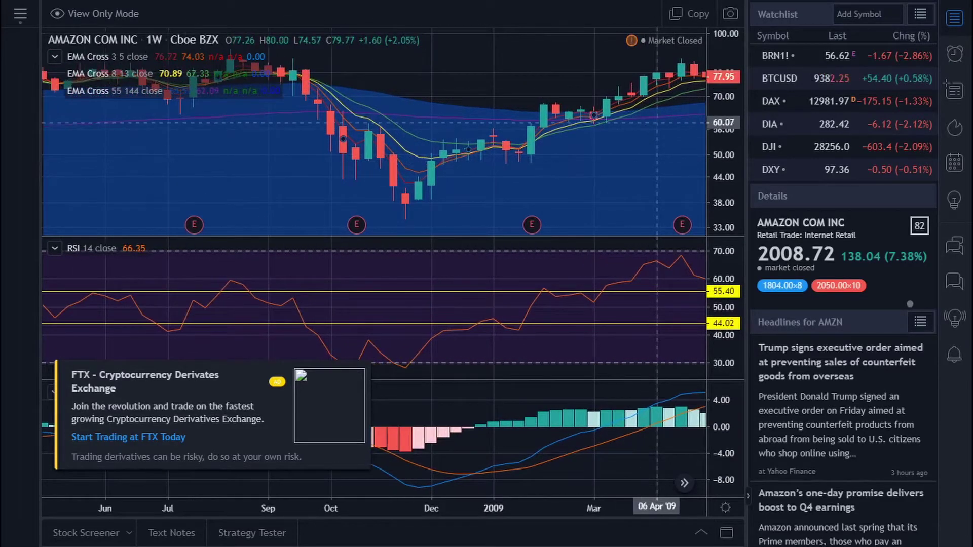
scroll(655, 161, "down", 7)
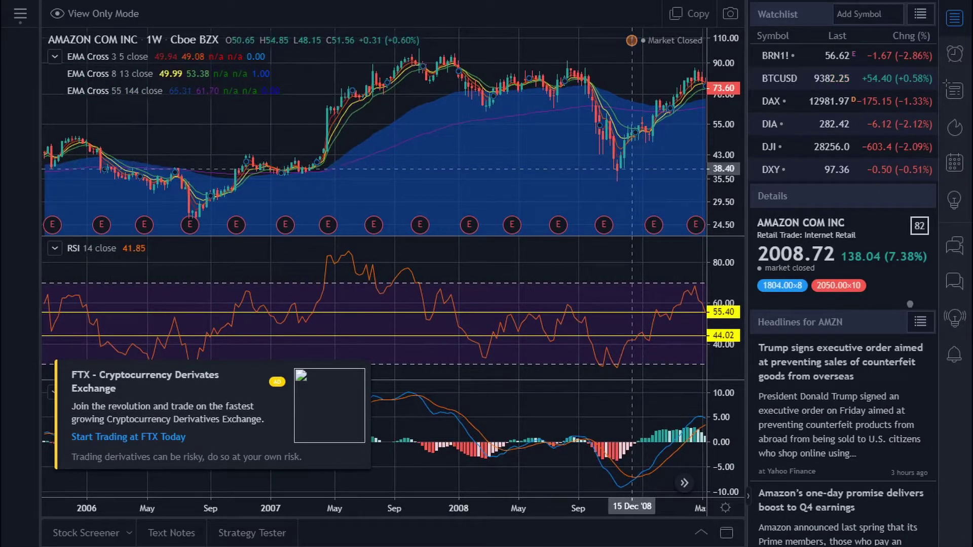
Compare the 2009–2011 advance with the 2003–2008 price, RSI and MACD swings
left_click_drag(676, 209, 565, 209)
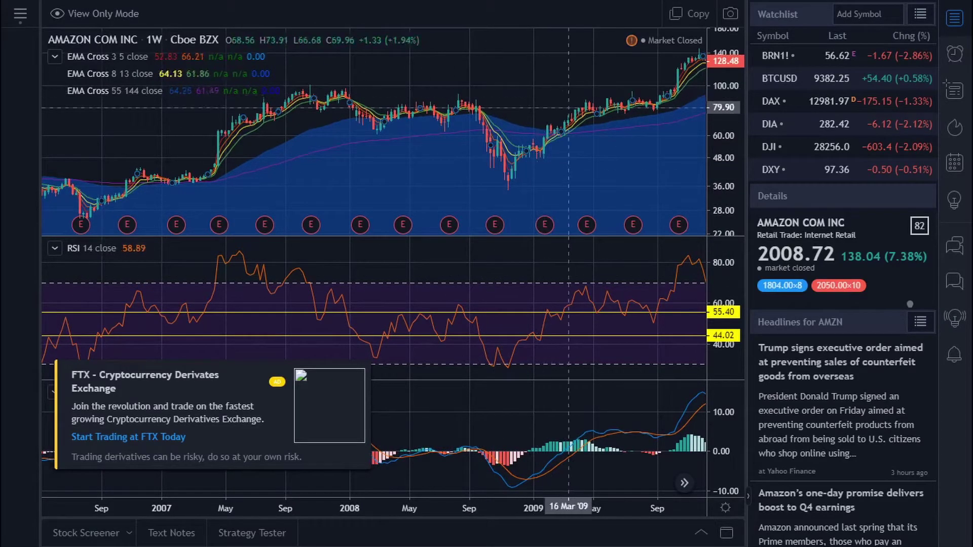
left_click_drag(682, 192, 374, 177)
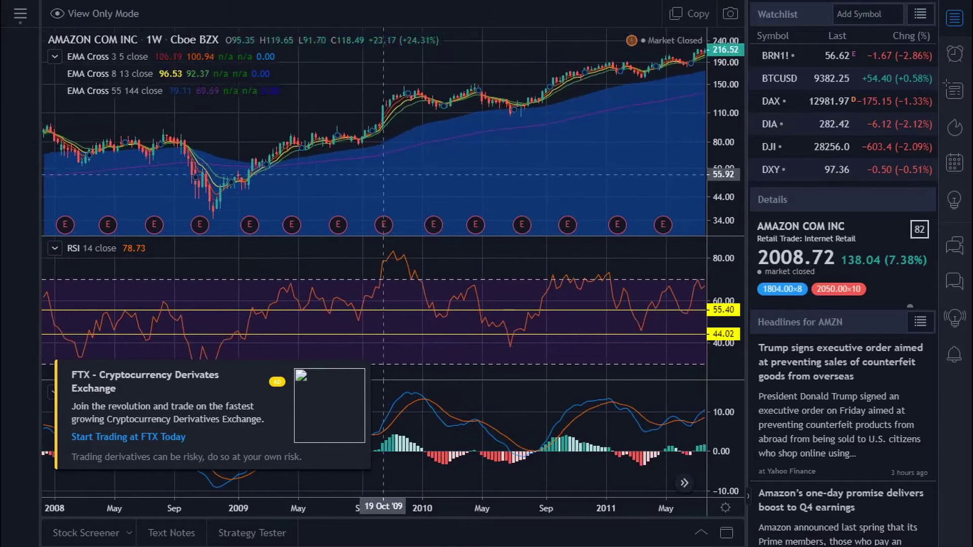
left_click_drag(634, 168, 313, 148)
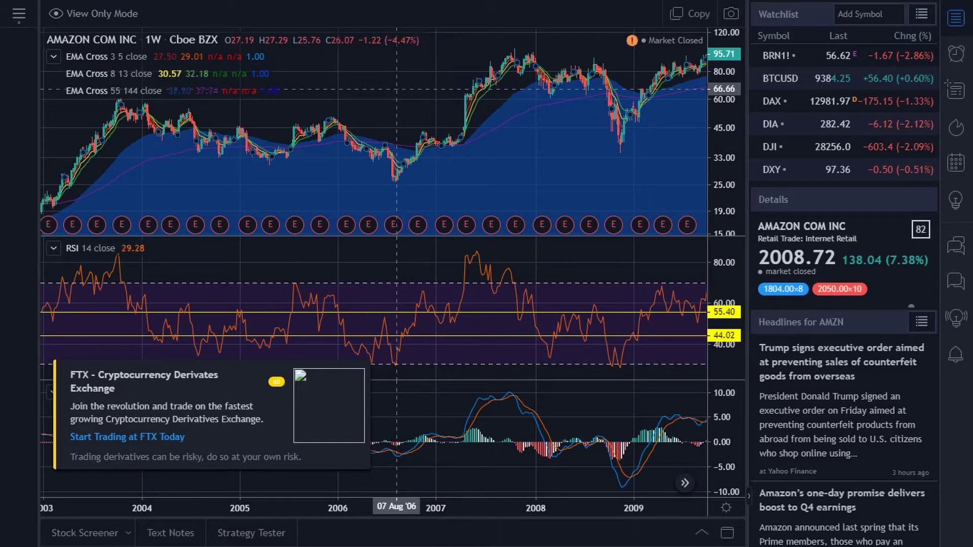
scroll(615, 116, "up", 5)
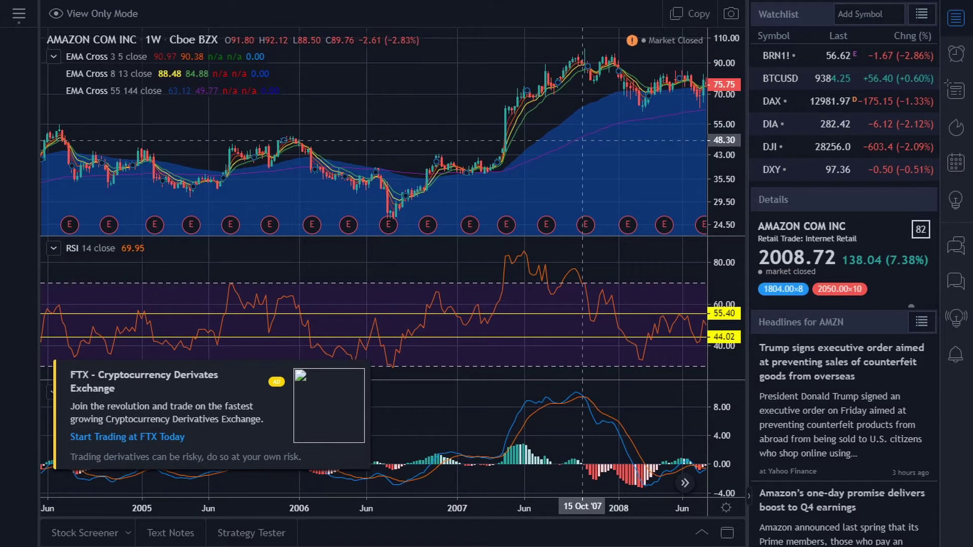
scroll(578, 147, "up", 3)
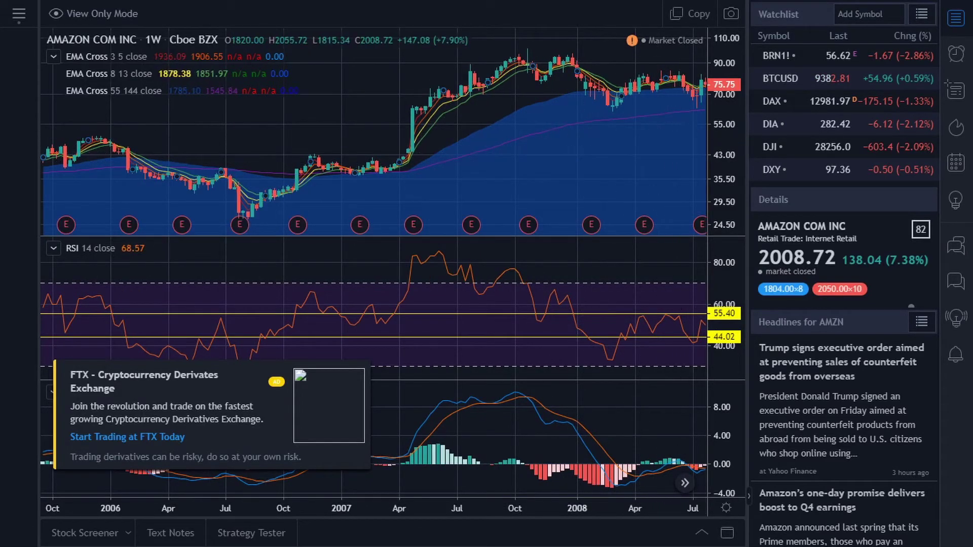
Follow the weekly candles, RSI and MACD forward from 2007 through the latest bars in early 2020
left_click_drag(617, 177, 282, 144)
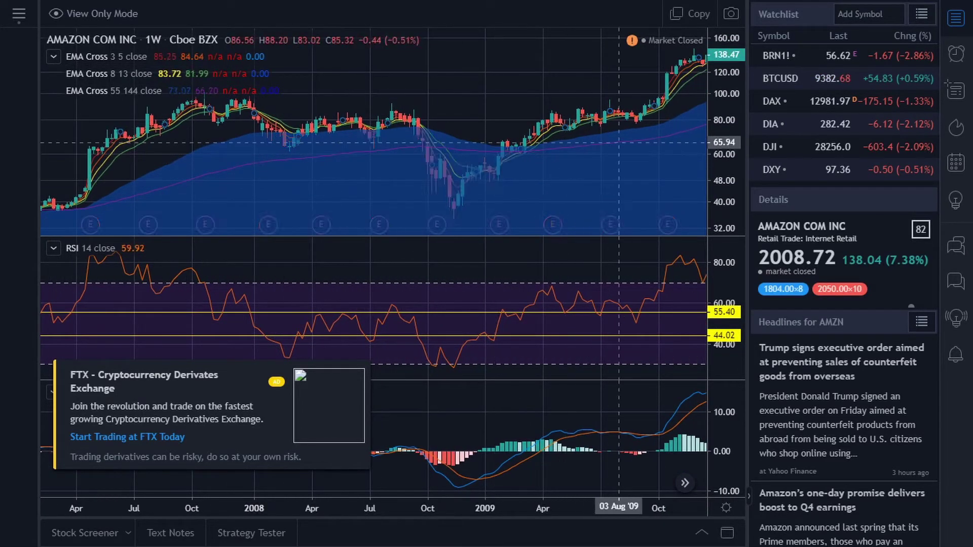
left_click_drag(642, 170, 126, 170)
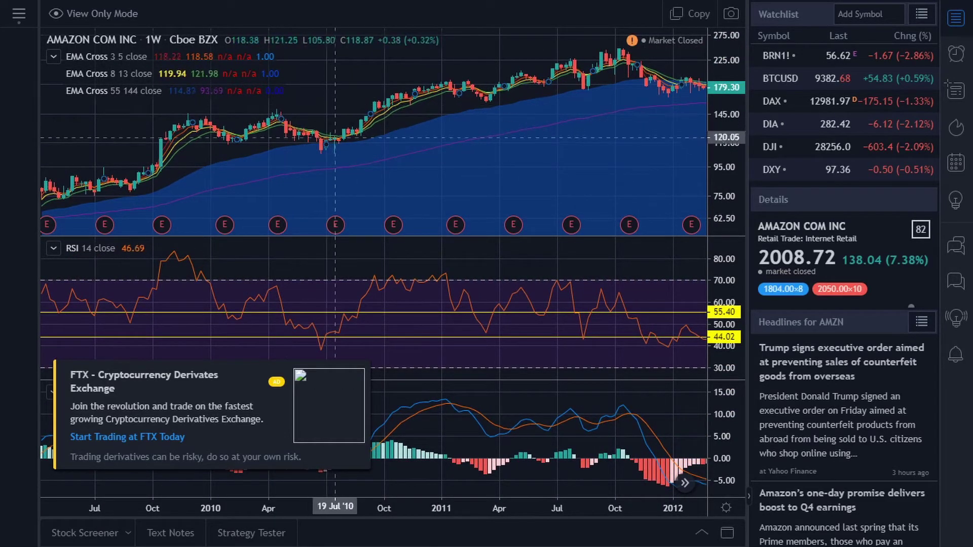
left_click_drag(669, 82, 317, 157)
left_click_drag(589, 157, 336, 160)
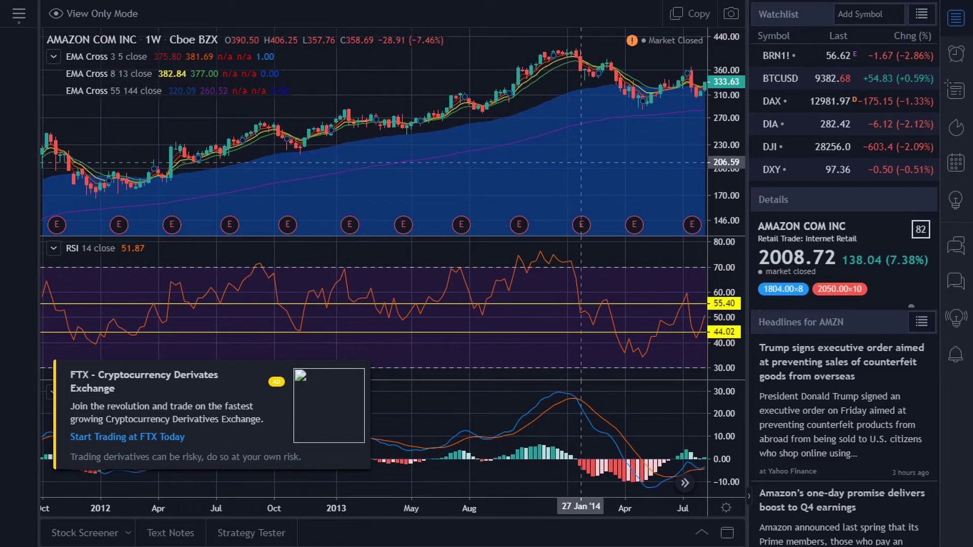
left_click_drag(634, 160, 336, 162)
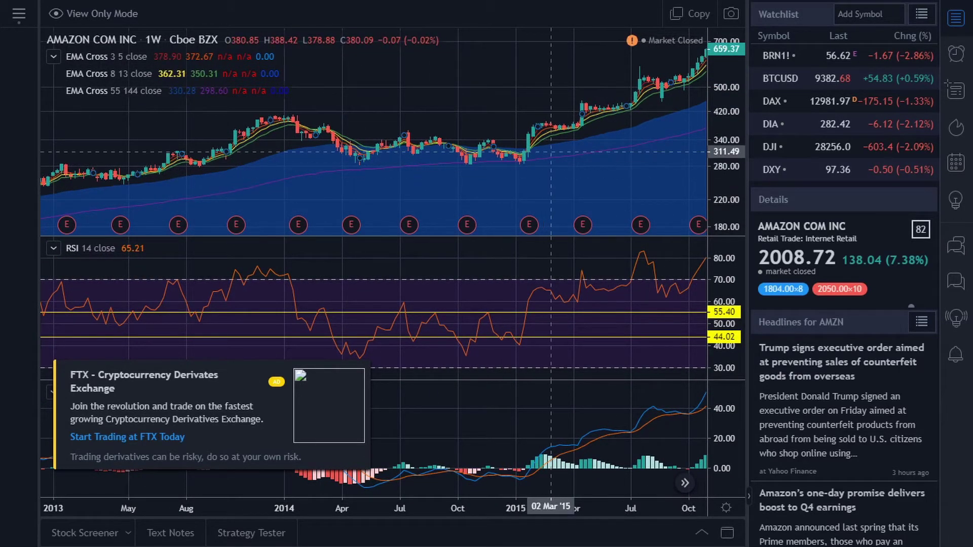
left_click_drag(575, 195, 231, 196)
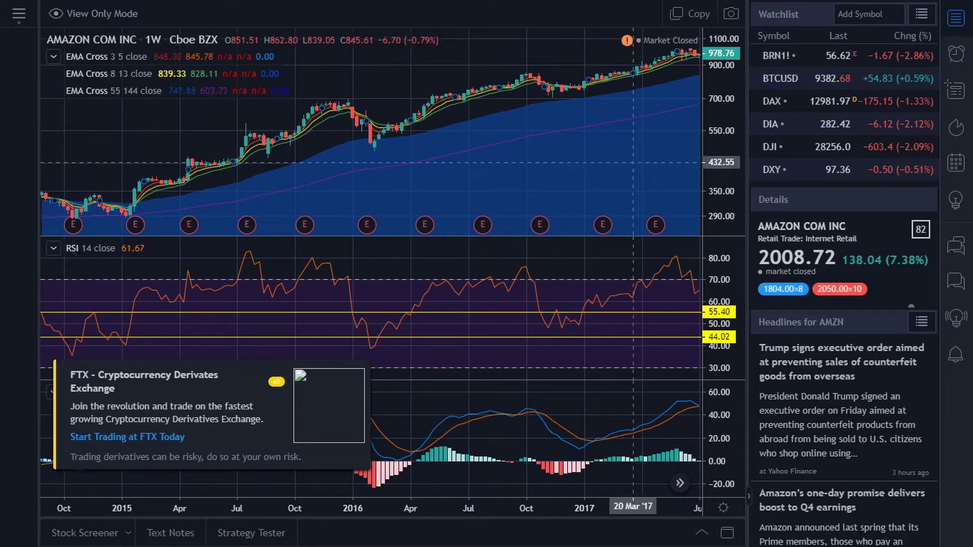
left_click_drag(598, 178, 178, 172)
left_click_drag(608, 173, 218, 170)
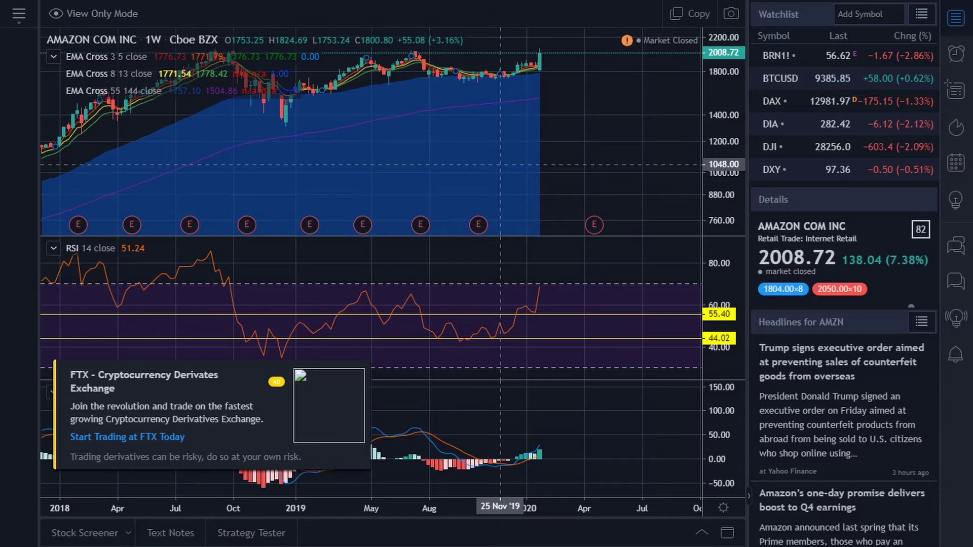
Review the multi-year advance from 2015 to 2020 and the late 2018 drop against the RSI levels
scroll(525, 165, "down", 4)
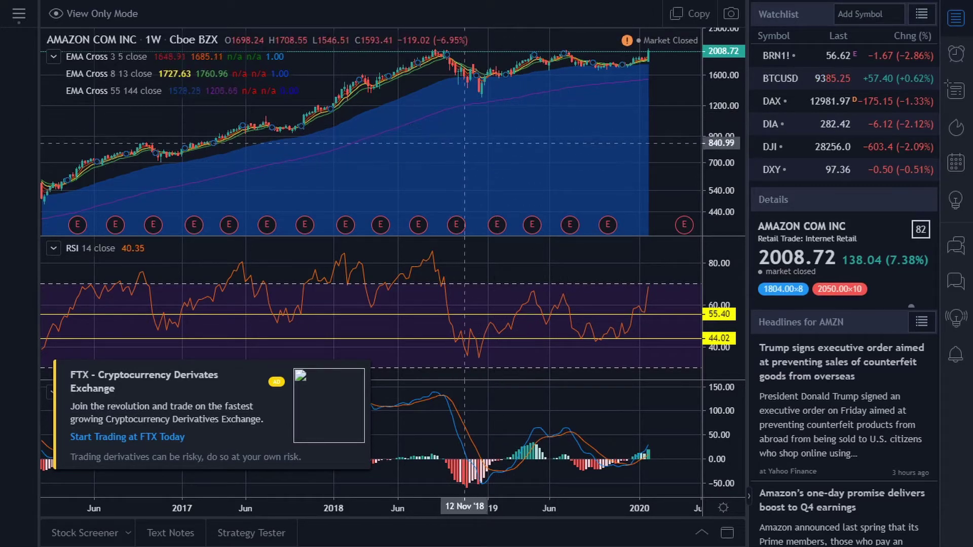
scroll(472, 194, "down", 1)
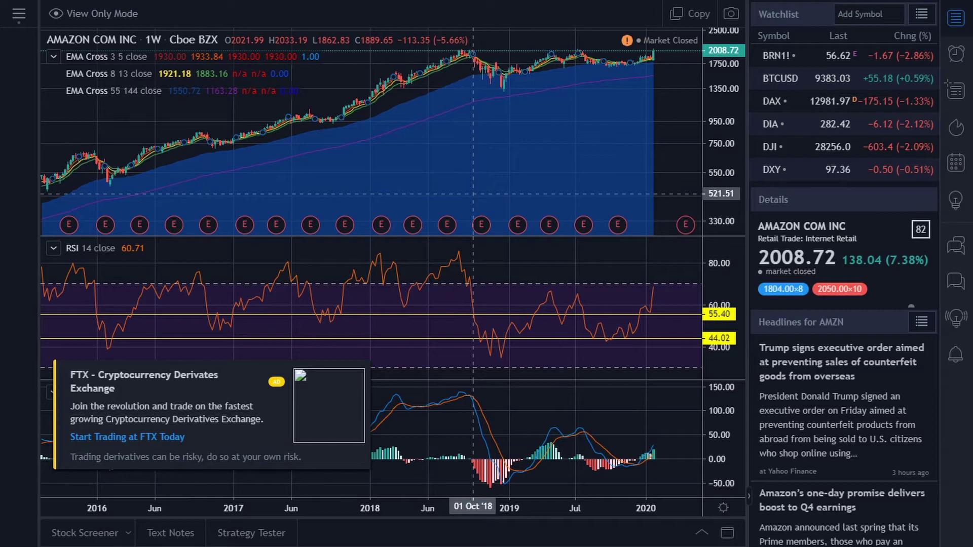
left_click_drag(433, 172, 488, 172)
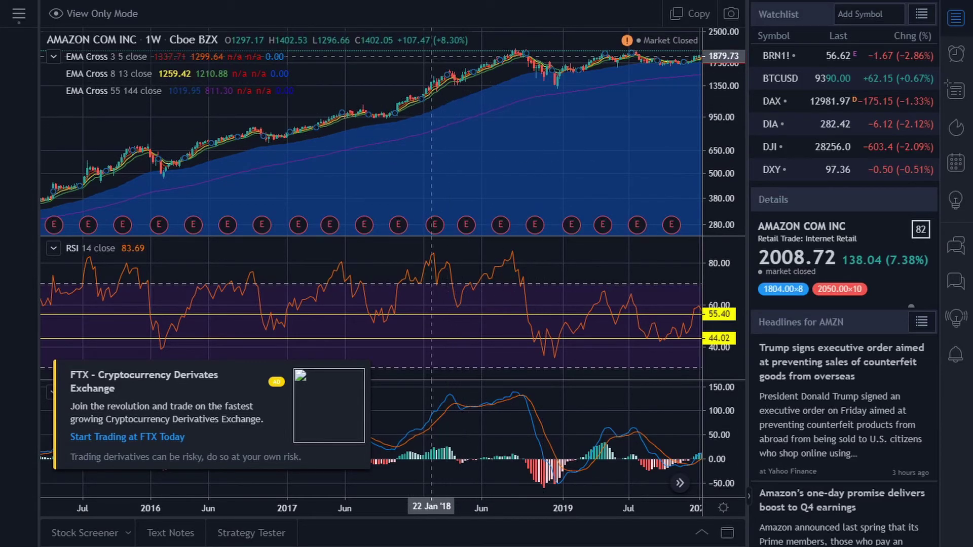
scroll(338, 113, "up", 1)
left_click_drag(417, 134, 534, 190)
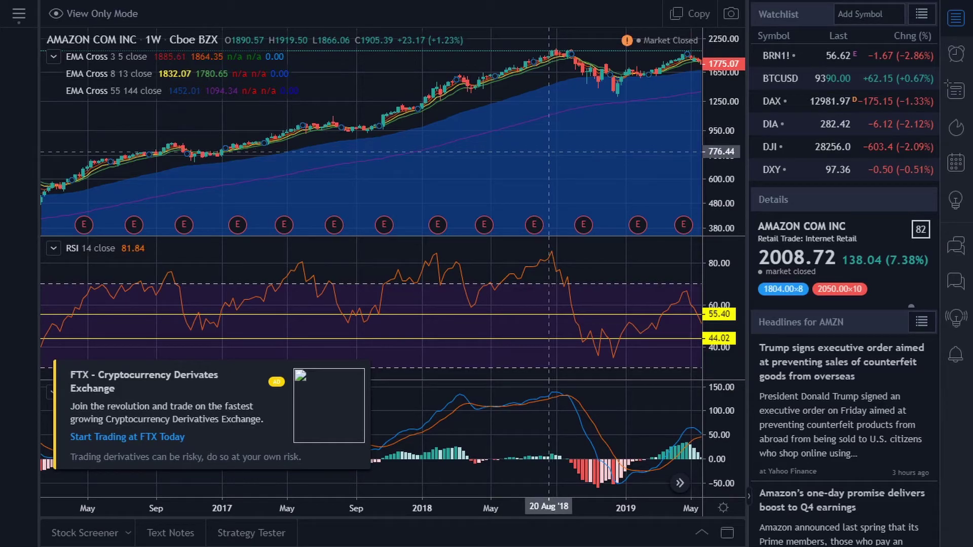
Examine the August–September 2018 peak, the December 2018 low and the early 2019 rebound against the EMA crosses, RSI and MACD
left_click_drag(549, 183, 497, 191)
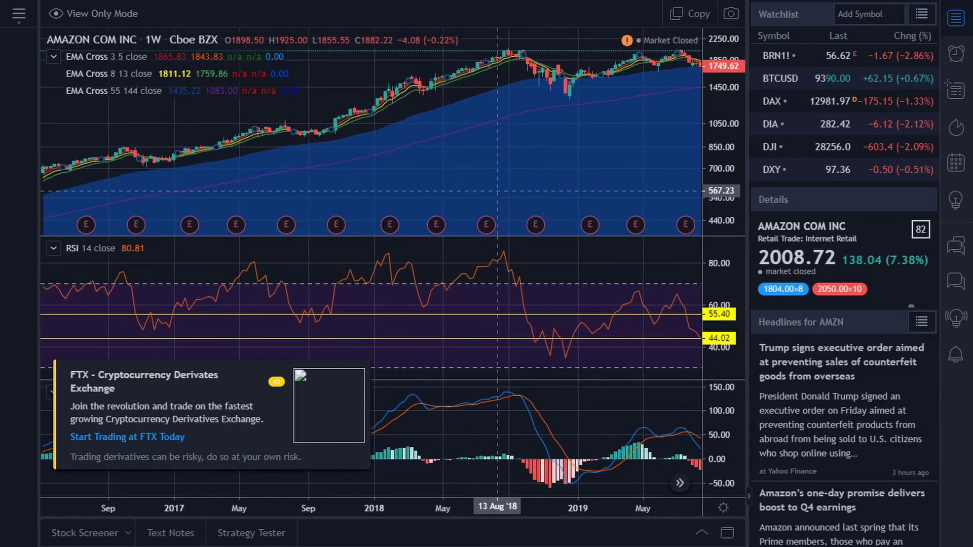
left_click_drag(598, 175, 627, 169)
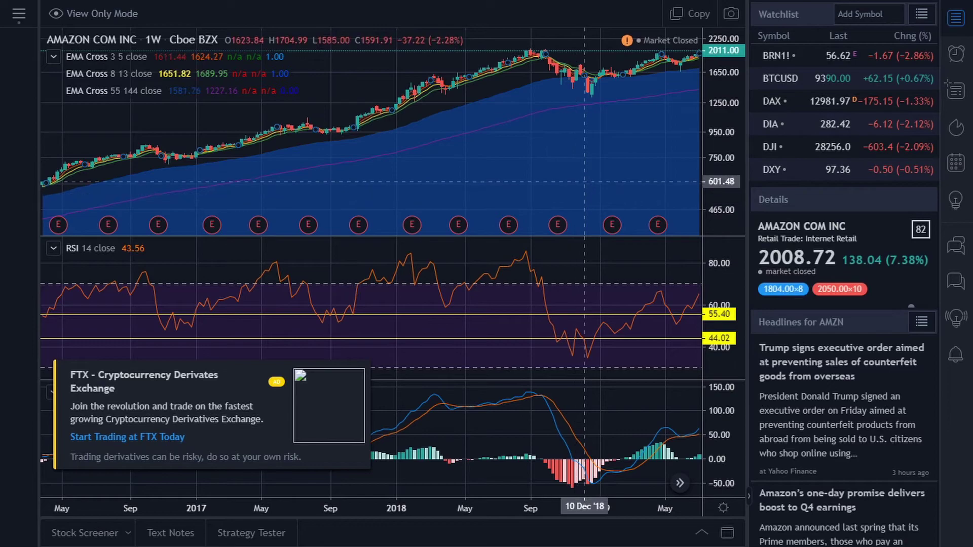
left_click_drag(592, 183, 622, 177)
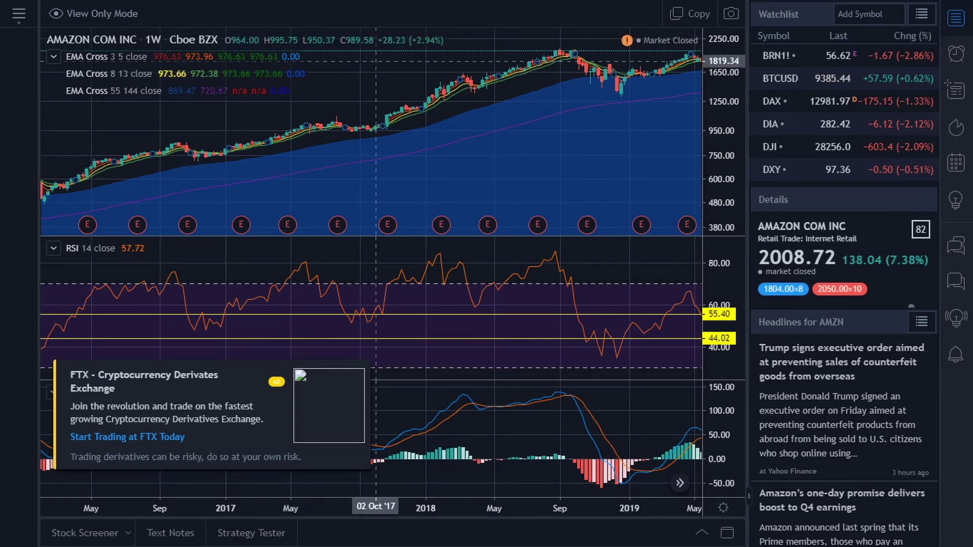
scroll(436, 147, "up", 2)
scroll(560, 163, "up", 1)
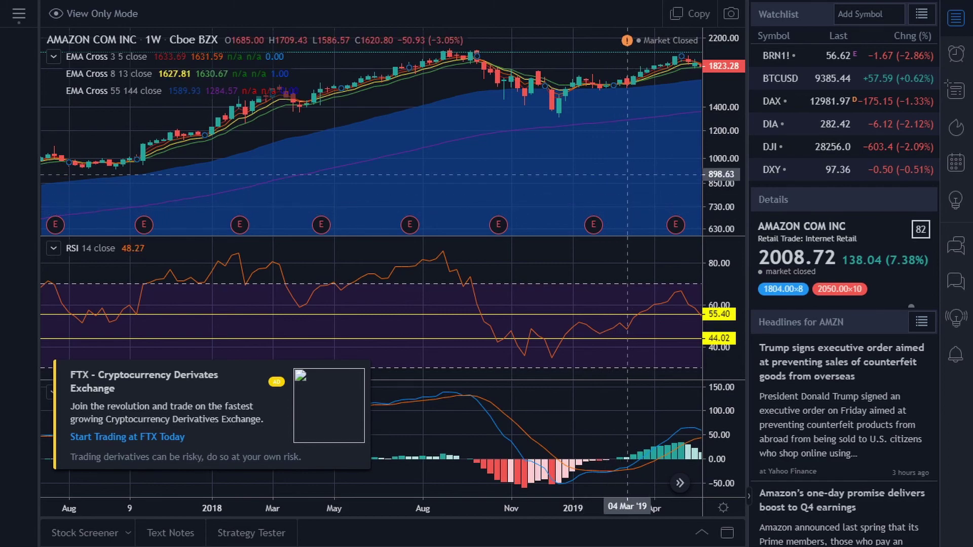
left_click_drag(627, 174, 618, 168)
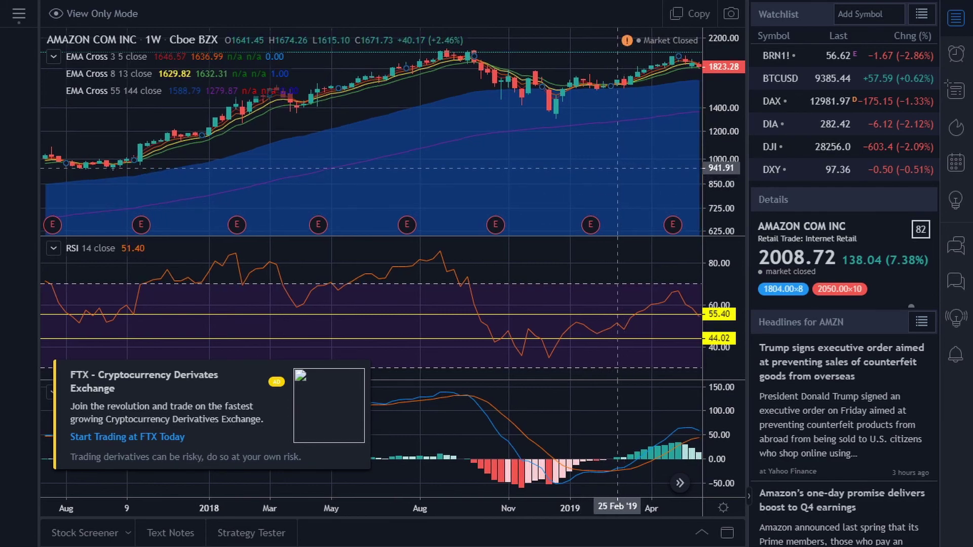